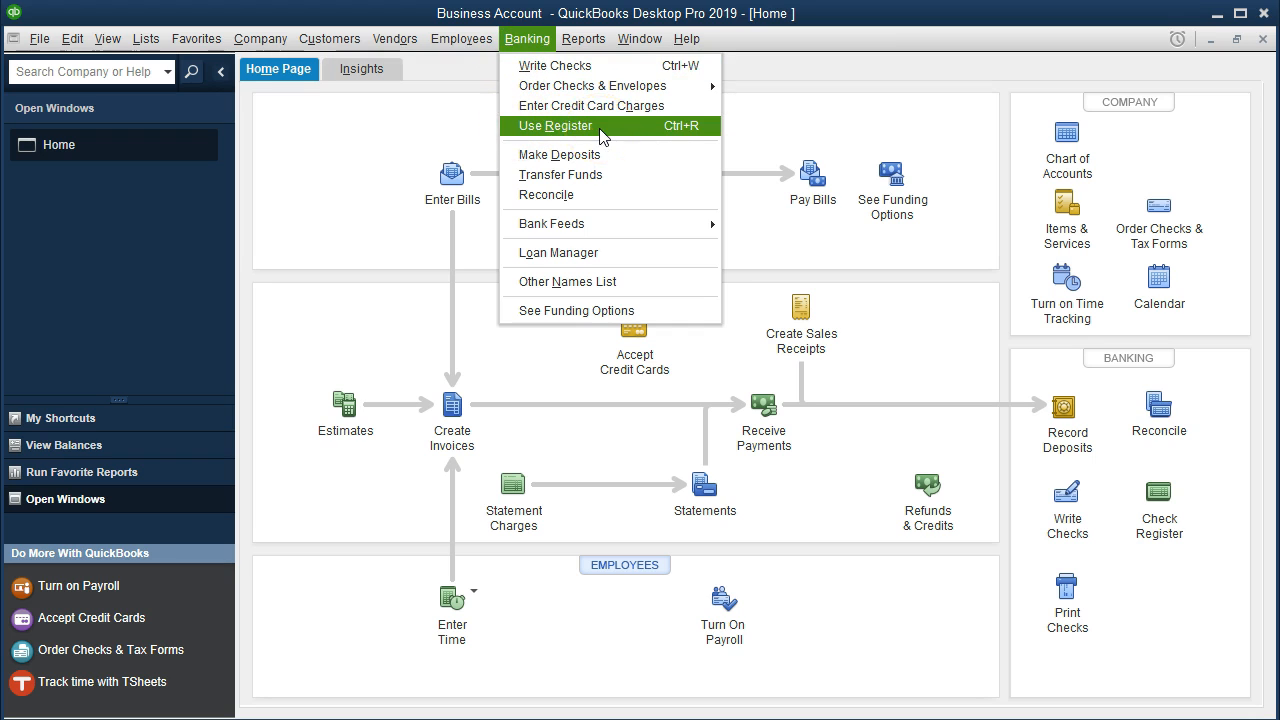
Step: Open the register for the business checking account
{"action": "left_click", "coordinate": [603, 130]}
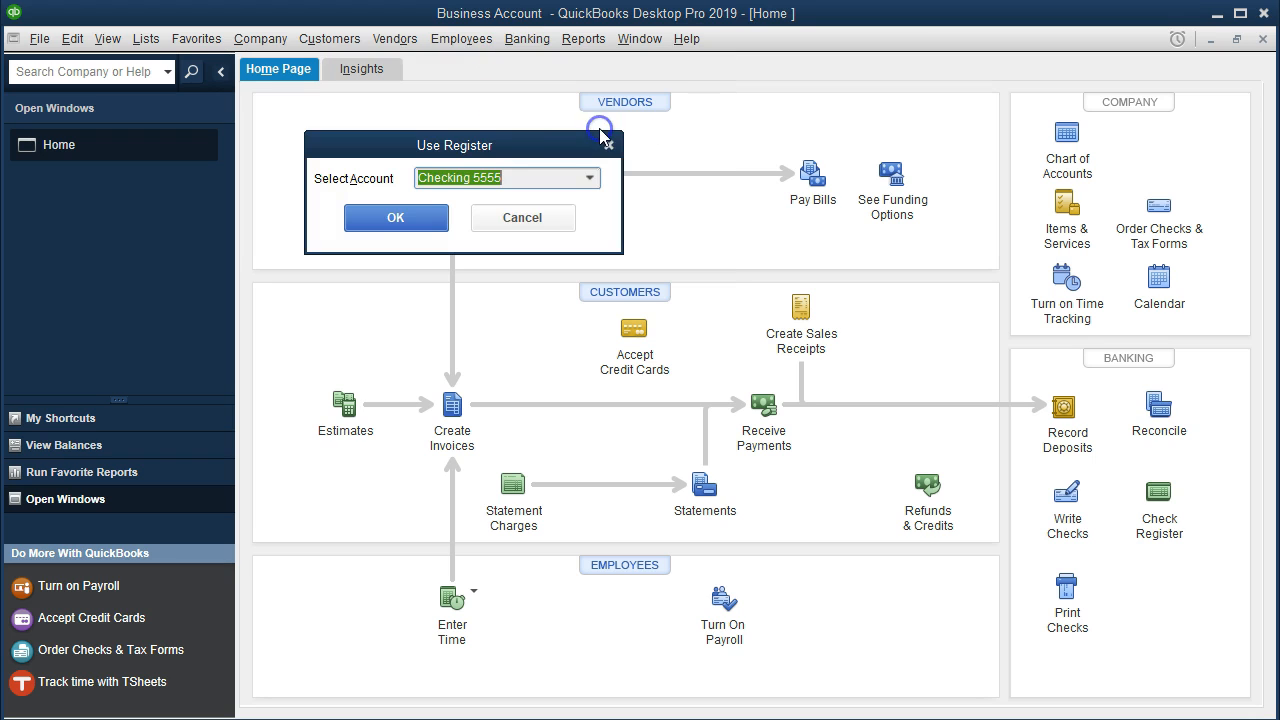
{"action": "left_click", "coordinate": [436, 222]}
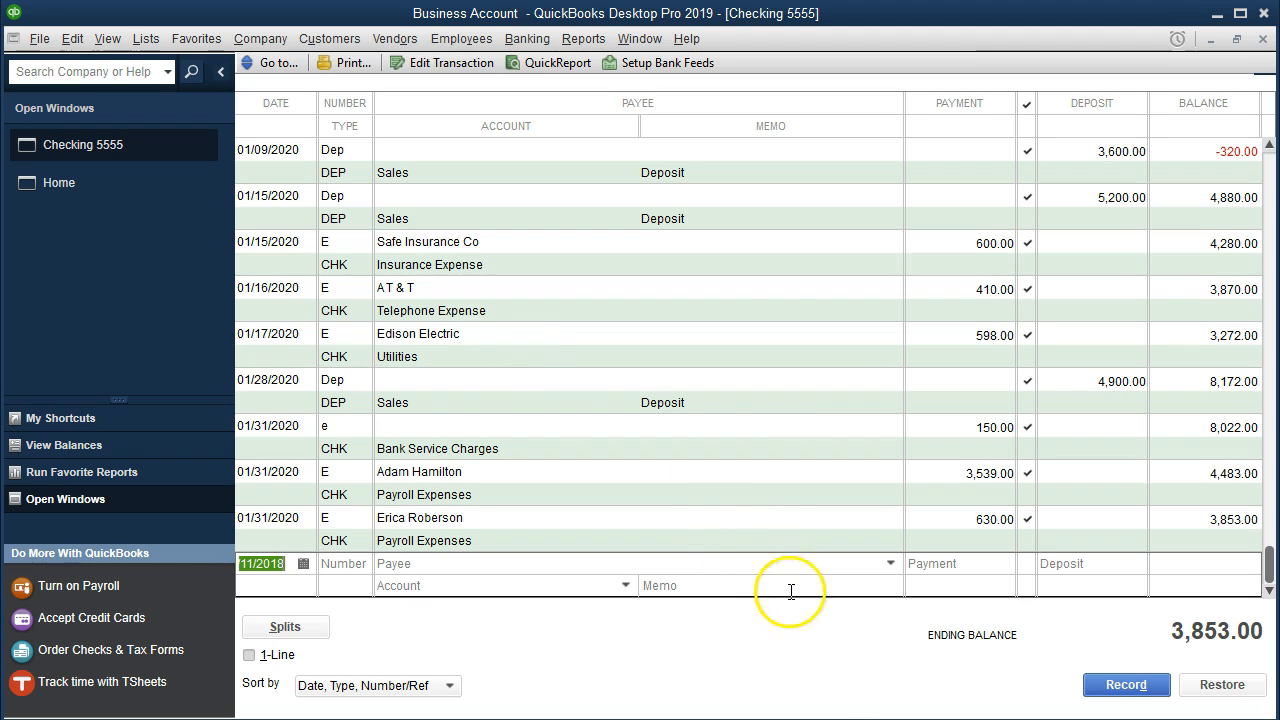
Step: Review the February business checking statement in Acrobat Reader, and start a QuickBooks register entry dated 02/08/20 with number Dep
{"action": "left_click", "coordinate": [780, 718]}
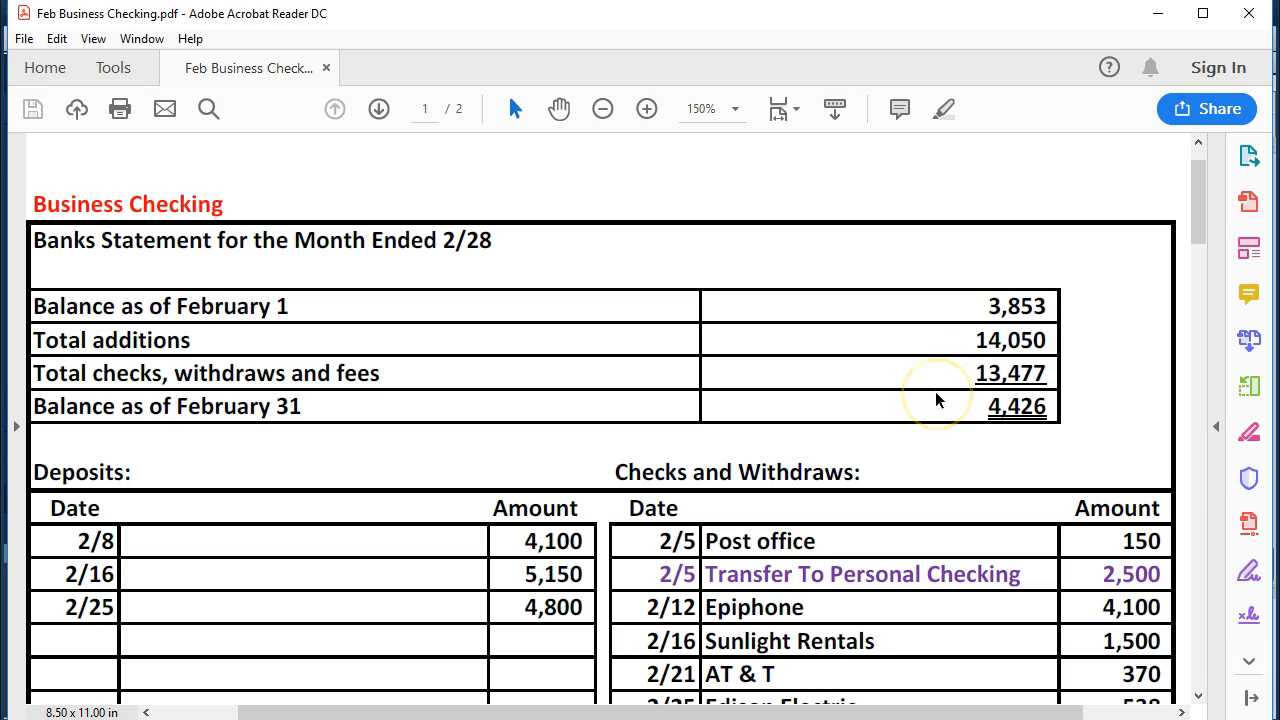
{"action": "scroll", "coordinate": [937, 400], "scroll_direction": "down", "scroll_amount": 1}
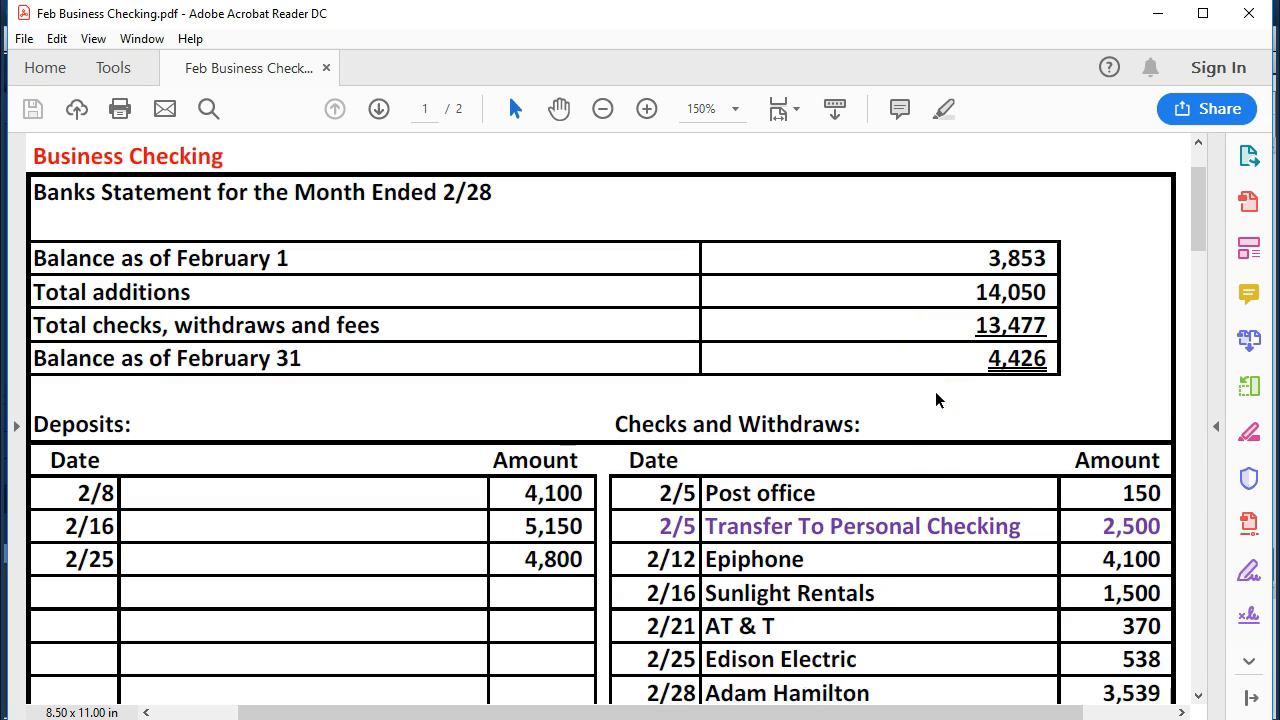
{"action": "scroll", "coordinate": [937, 400], "scroll_direction": "down", "scroll_amount": 3}
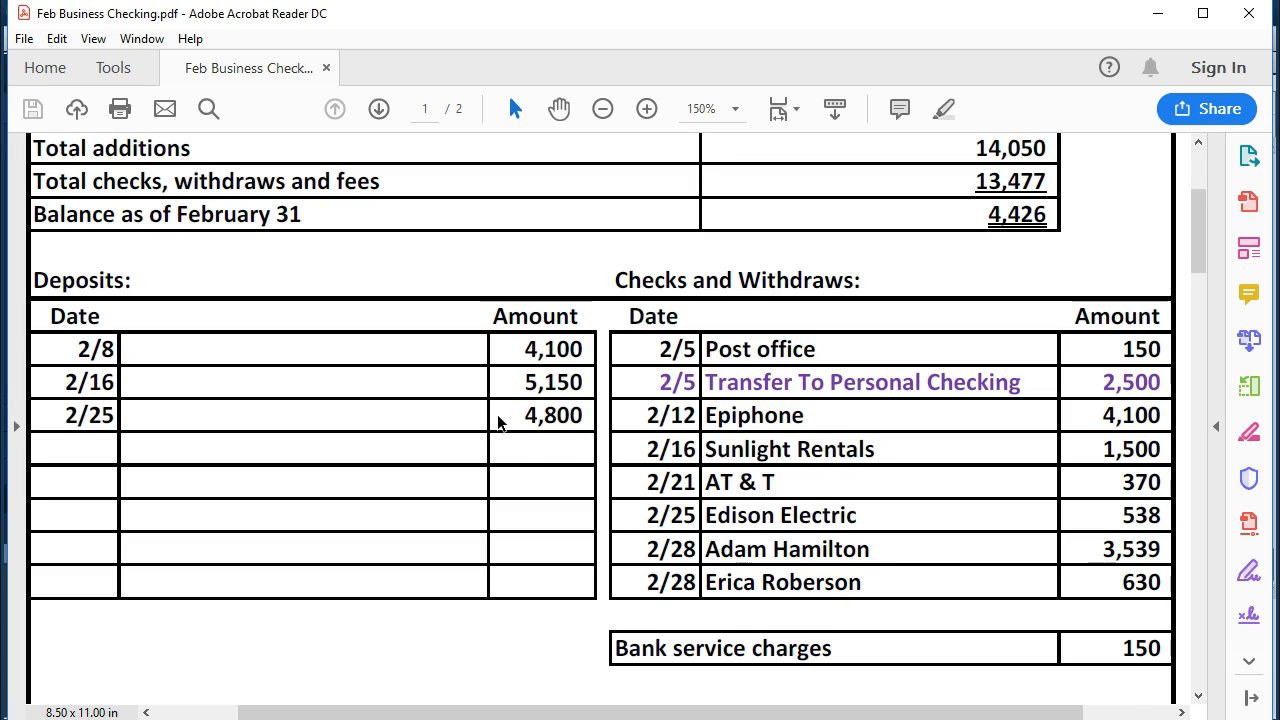
{"action": "scroll", "coordinate": [498, 422], "scroll_direction": "up", "scroll_amount": 1}
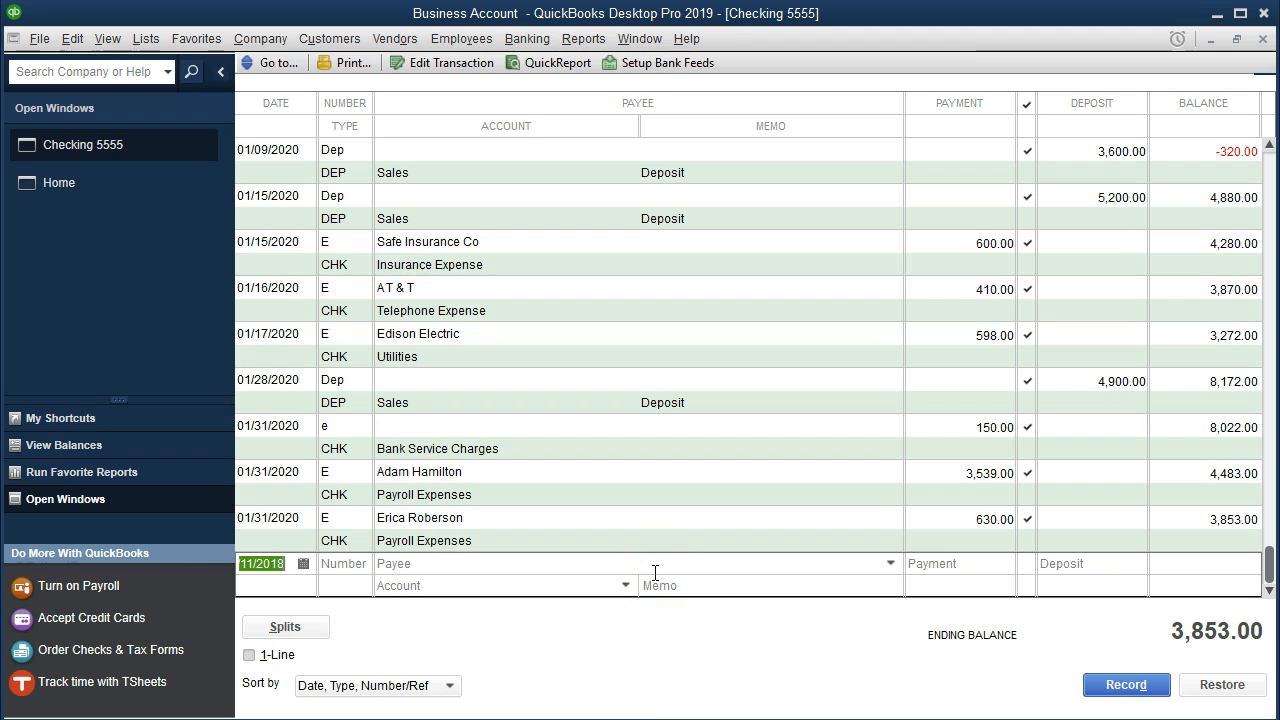
{"action": "type", "text": "020820"}
{"action": "key", "text": "Tab"}
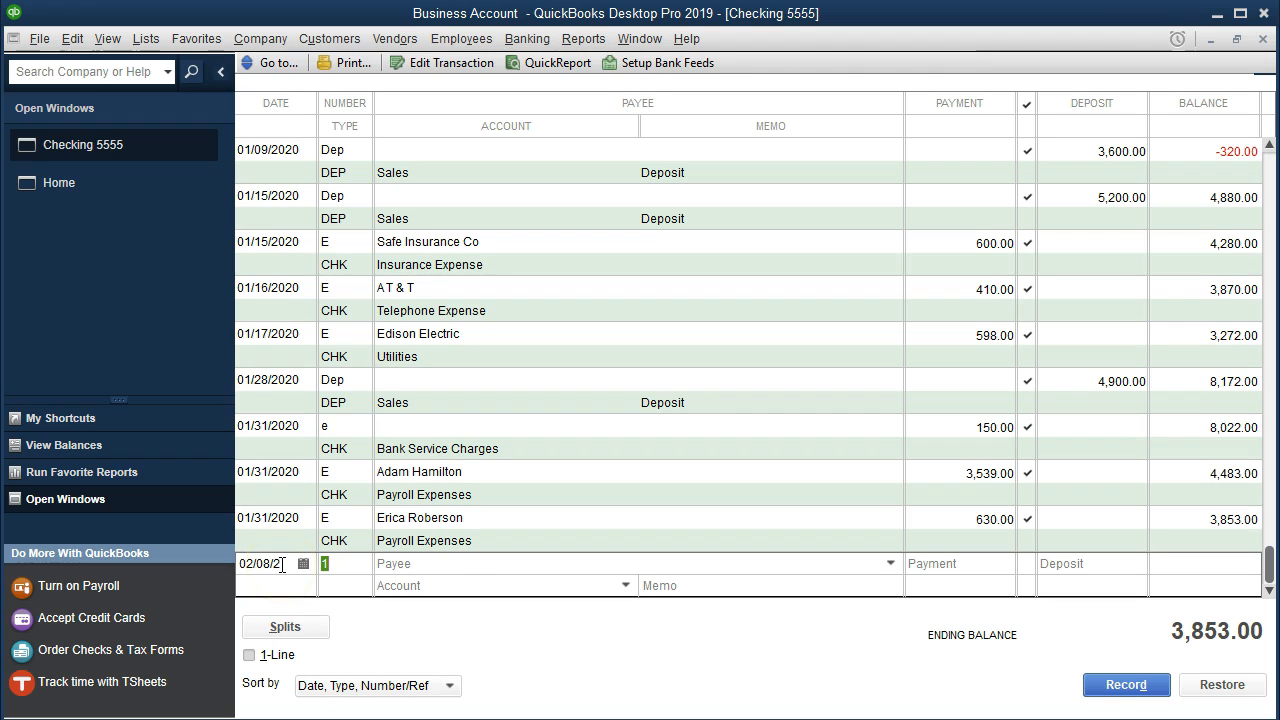
{"action": "type", "text": "Dep"}
{"action": "key", "text": "Tab"}
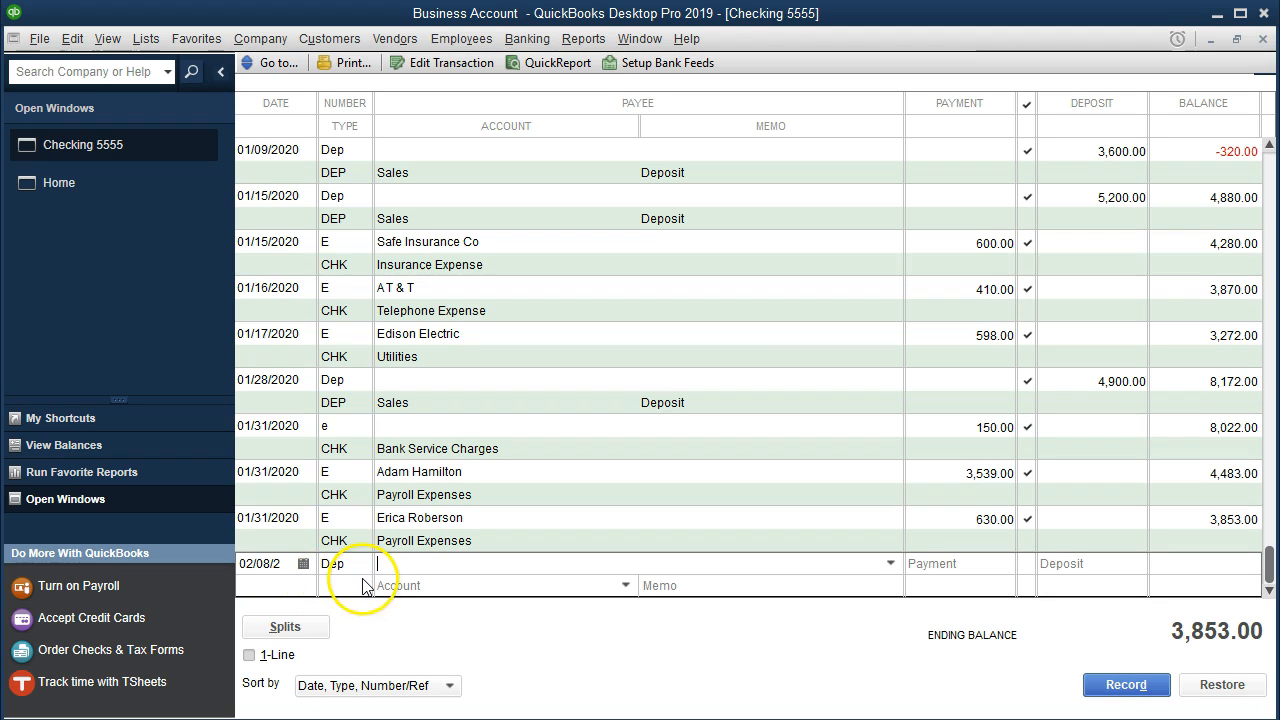
Step: Leave the payee and payment empty, set the deposit amount to 4,100, and assign the Sales income account
{"action": "left_click", "coordinate": [418, 583]}
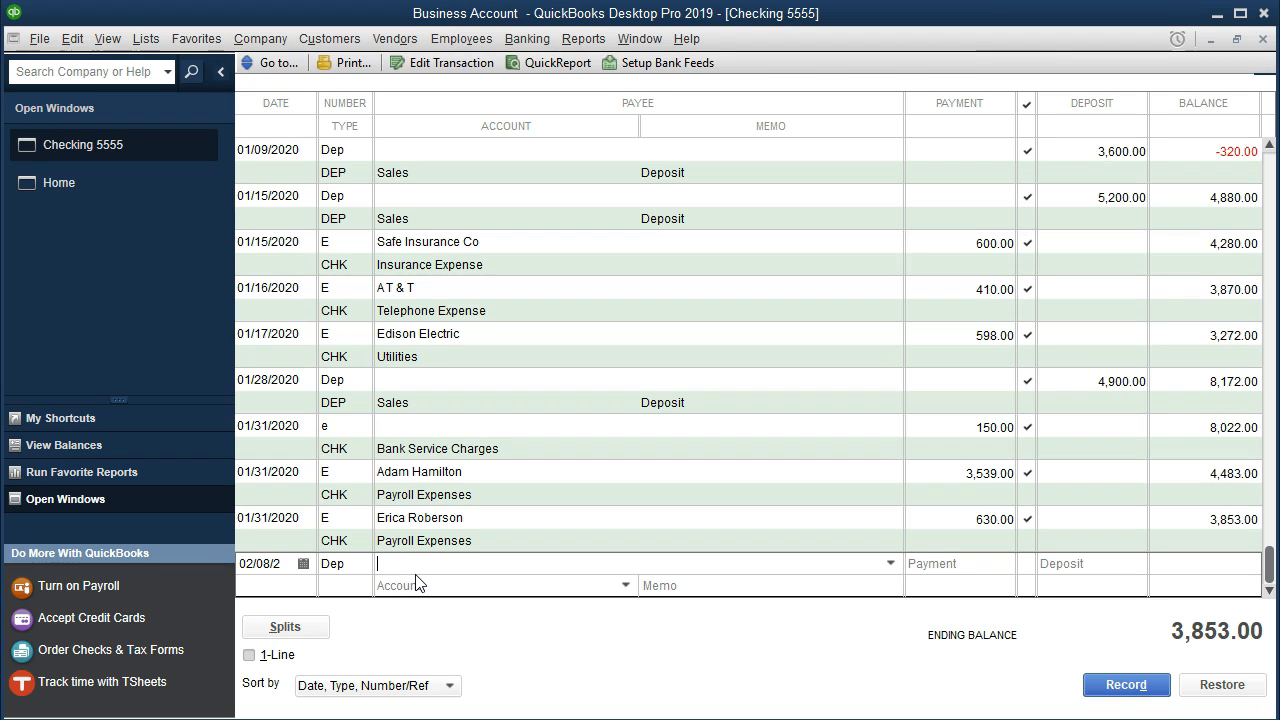
{"action": "key", "text": "Tab"}
{"action": "key", "text": "Tab"}
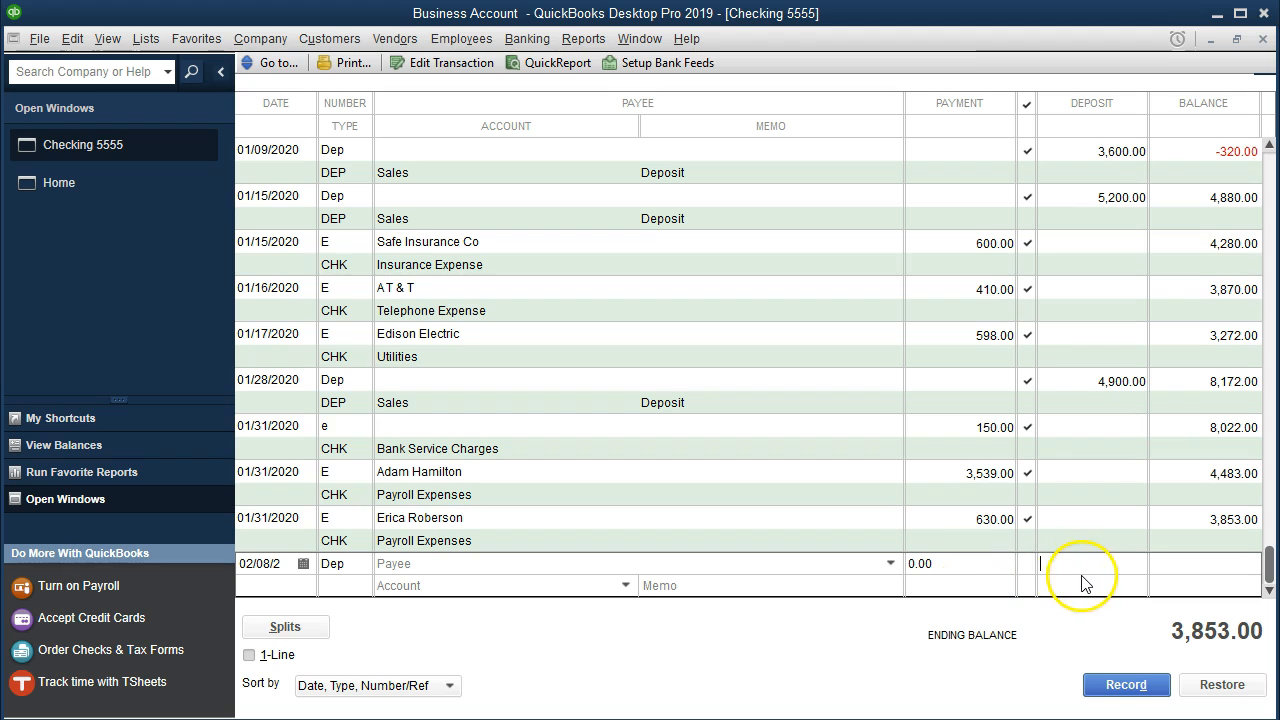
{"action": "type", "text": "4100"}
{"action": "key", "text": "Tab"}
{"action": "type", "text": "s"}
{"action": "left_click", "coordinate": [625, 585]}
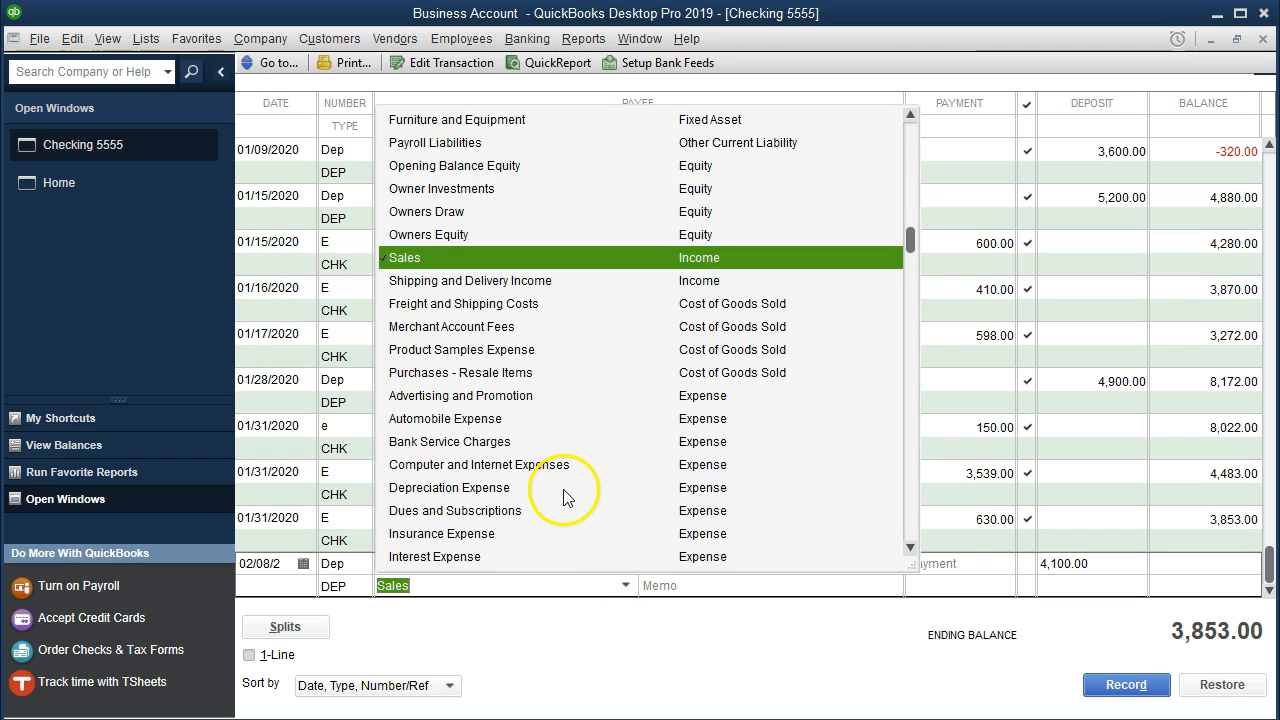
{"action": "scroll", "coordinate": [565, 497], "scroll_direction": "up", "scroll_amount": 2}
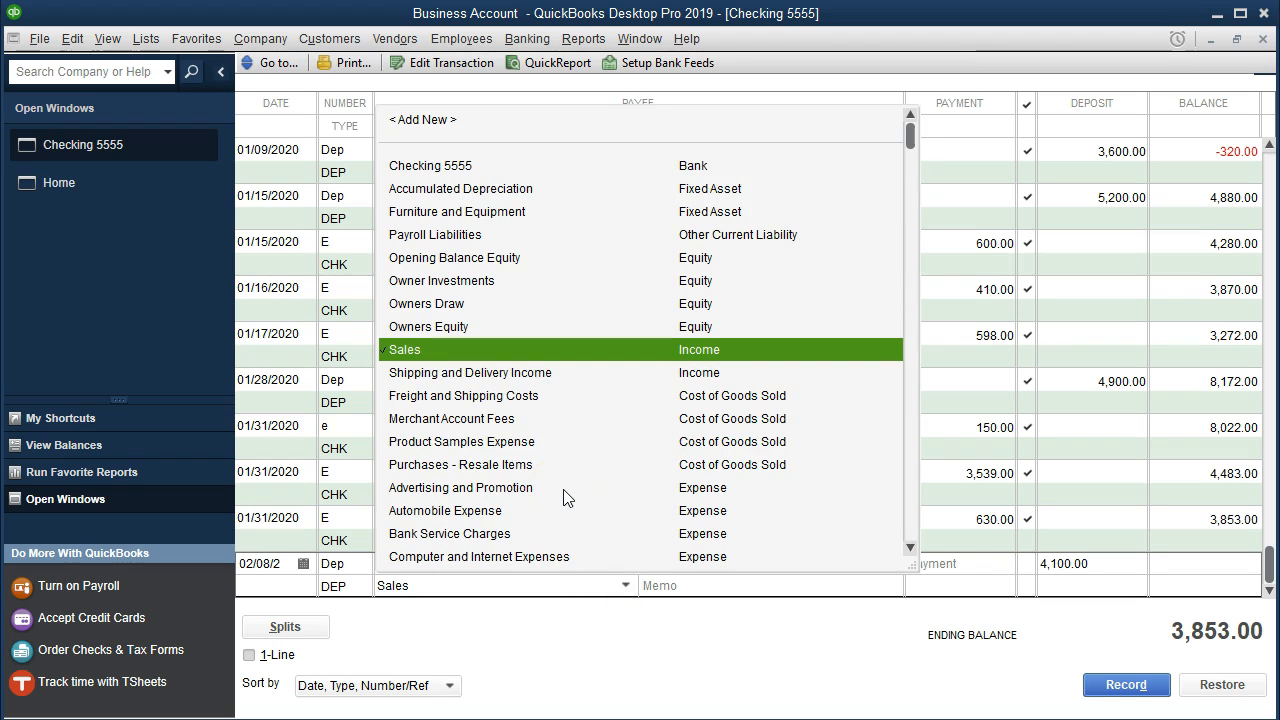
{"action": "left_click", "coordinate": [441, 349]}
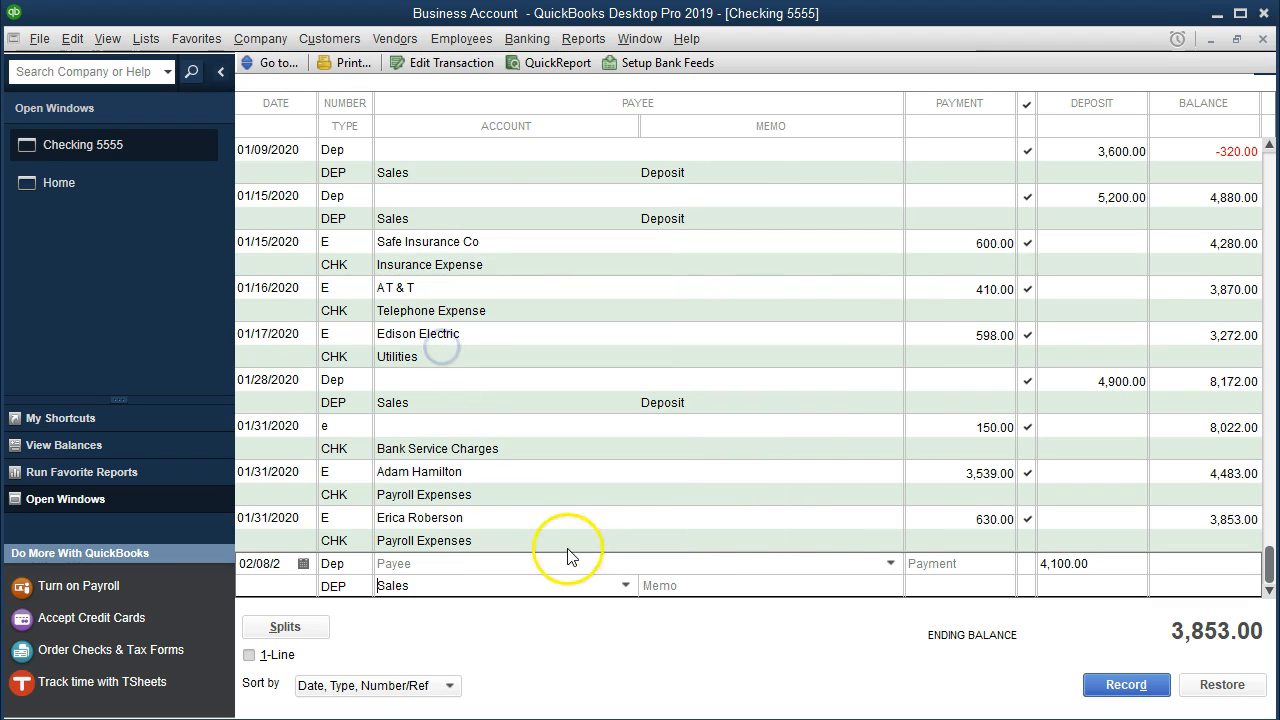
Step: Record the February 8 deposit without a memo, accepting its future date
{"action": "key", "text": "Tab"}
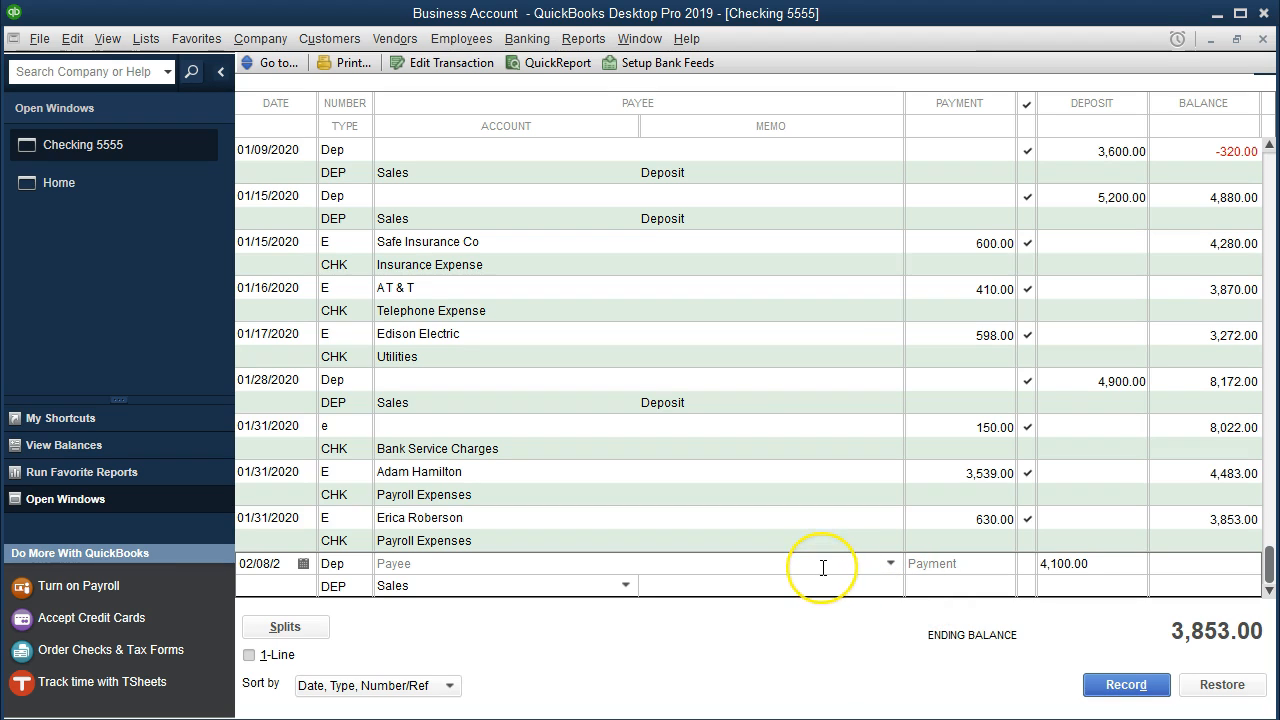
{"action": "left_click", "coordinate": [1095, 590]}
{"action": "key", "text": "Return"}
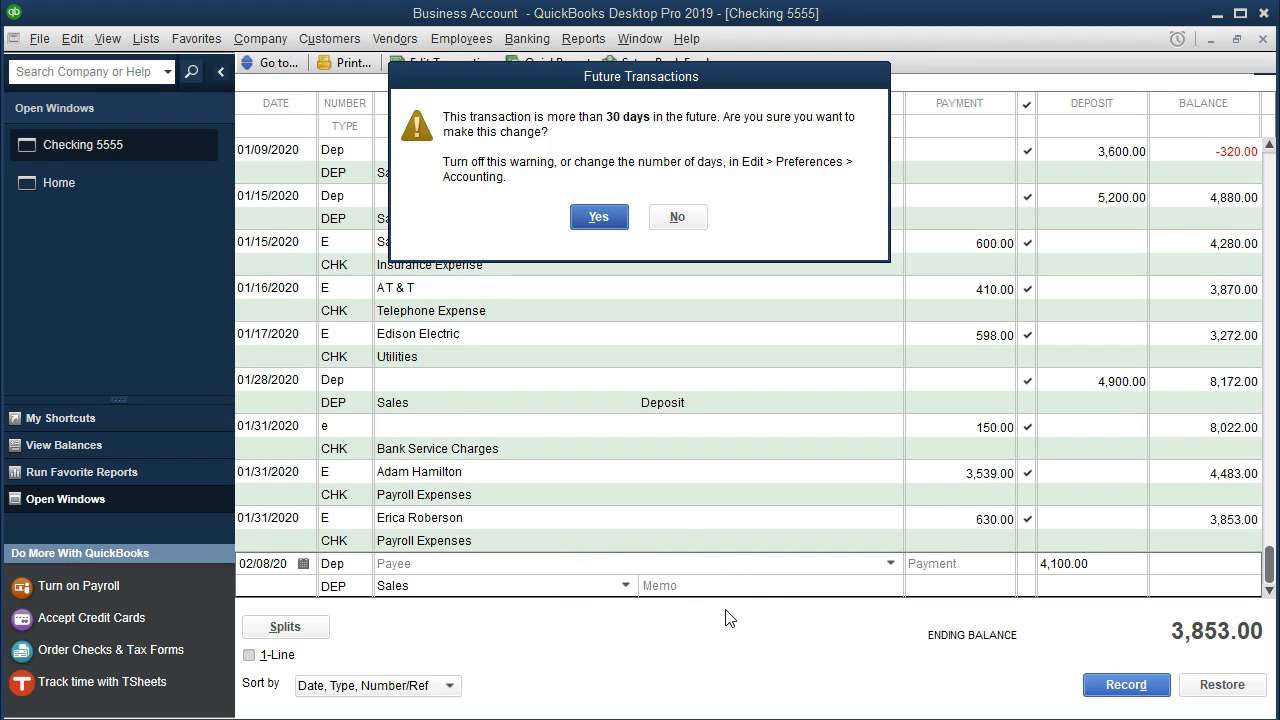
{"action": "key", "text": "Return"}
Step: Switch to the bank statement in Acrobat Reader and highlight the 2/8 deposit amount
{"action": "key", "text": "alt+Tab"}
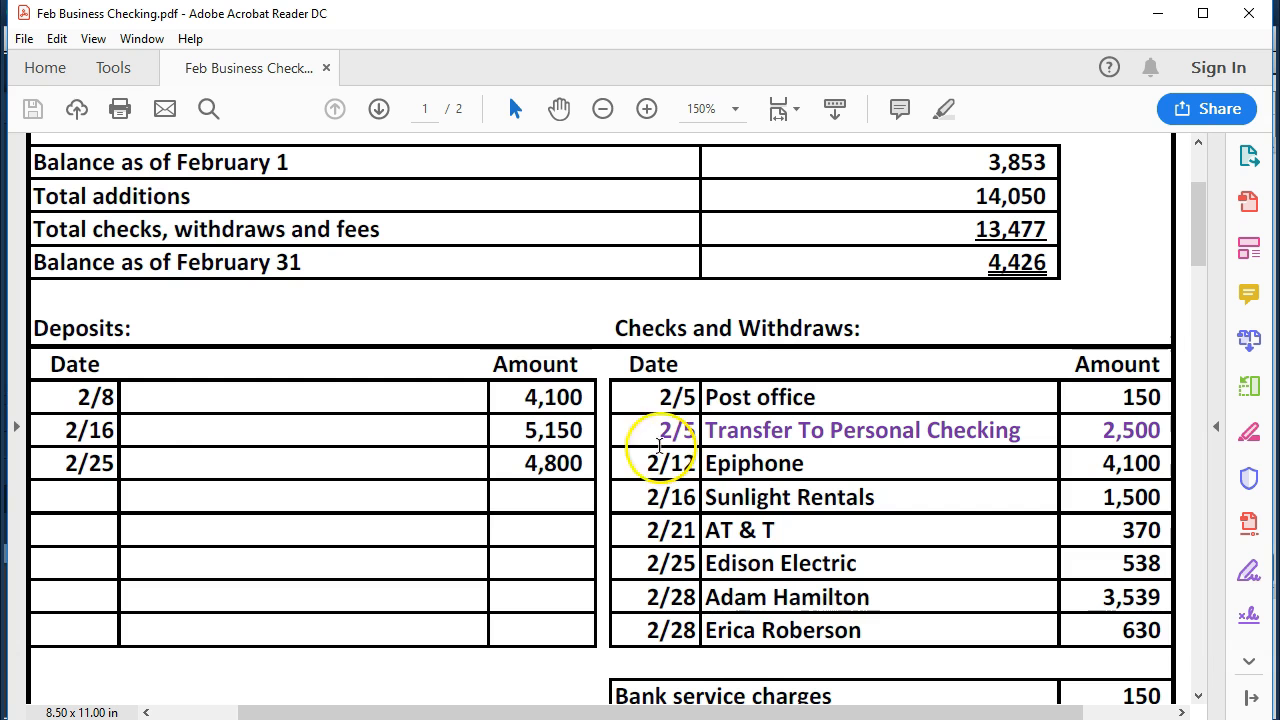
{"action": "left_click_drag", "start_coordinate": [36, 397], "coordinate": [586, 398]}
{"action": "left_click", "coordinate": [283, 405]}
{"action": "right_click", "coordinate": [555, 402]}
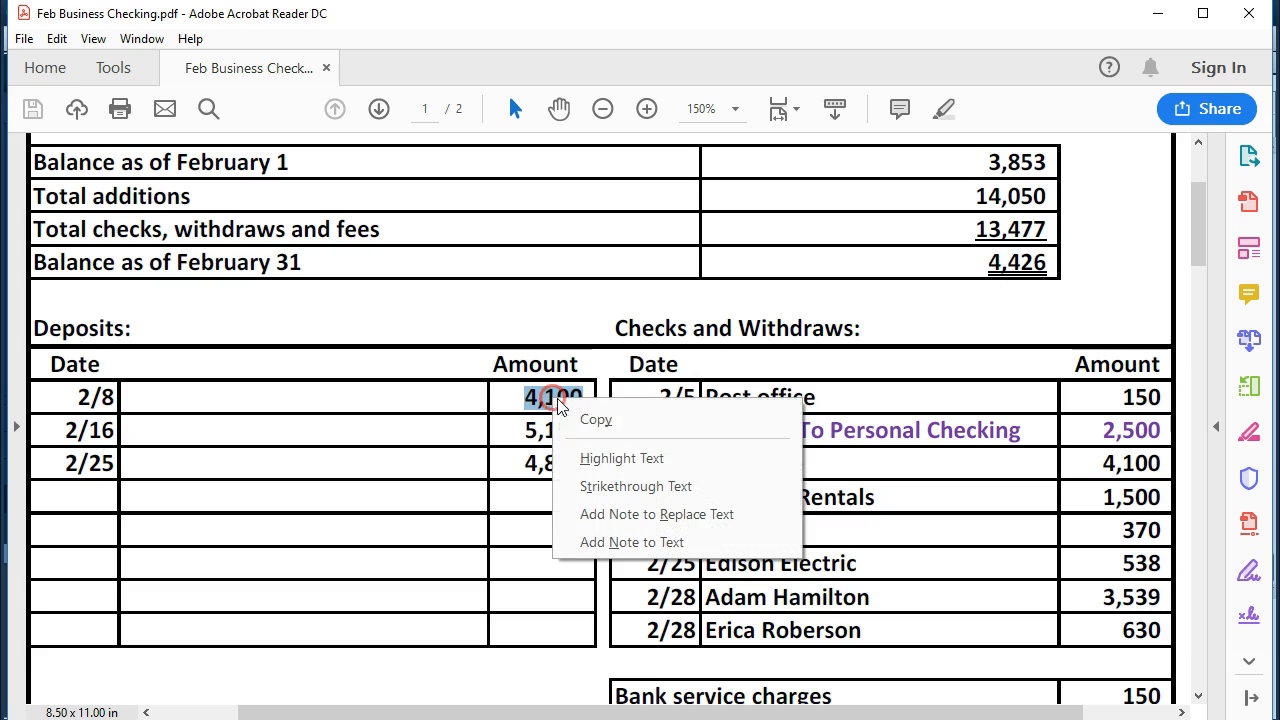
{"action": "left_click", "coordinate": [582, 459]}
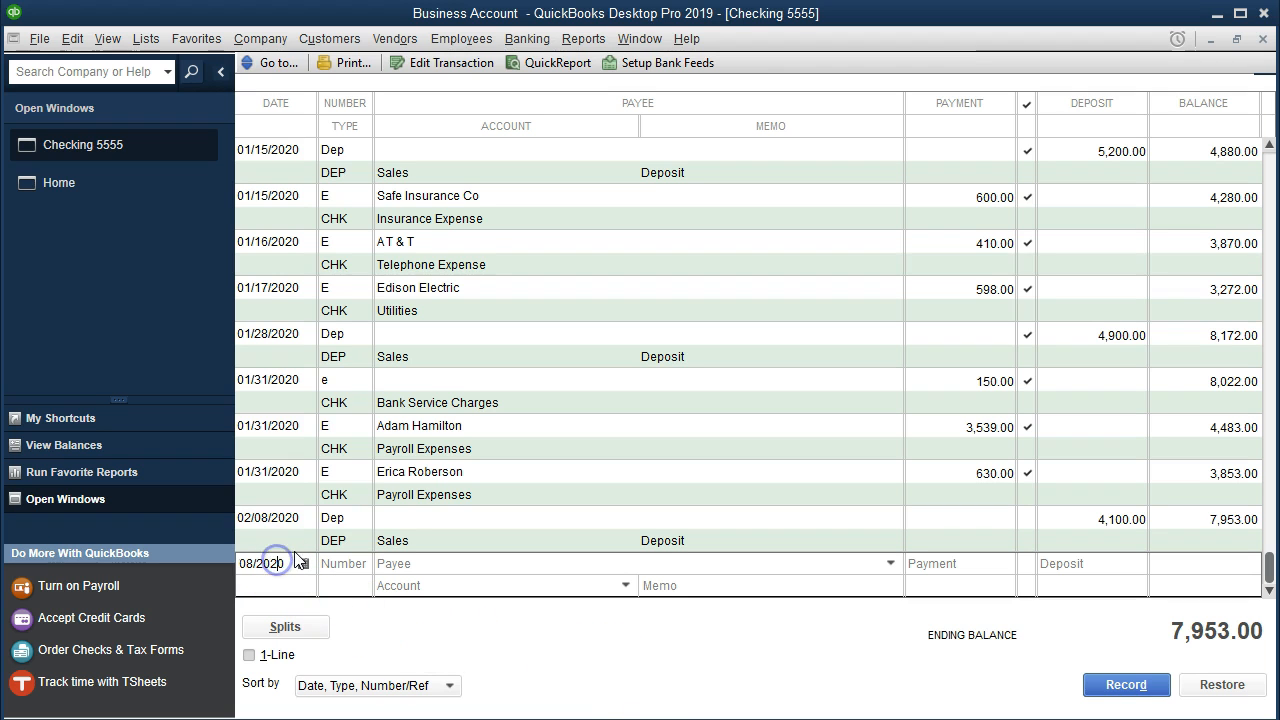
Step: Back in the QuickBooks register, date the new entry 02/16/2020 and enter Dep as its number
{"action": "key", "text": "plus"}
{"action": "key", "text": "plus"}
{"action": "key", "text": "plus"}
{"action": "key", "text": "plus"}
{"action": "key", "text": "plus"}
{"action": "key", "text": "plus"}
{"action": "key", "text": "plus"}
{"action": "key", "text": "plus"}
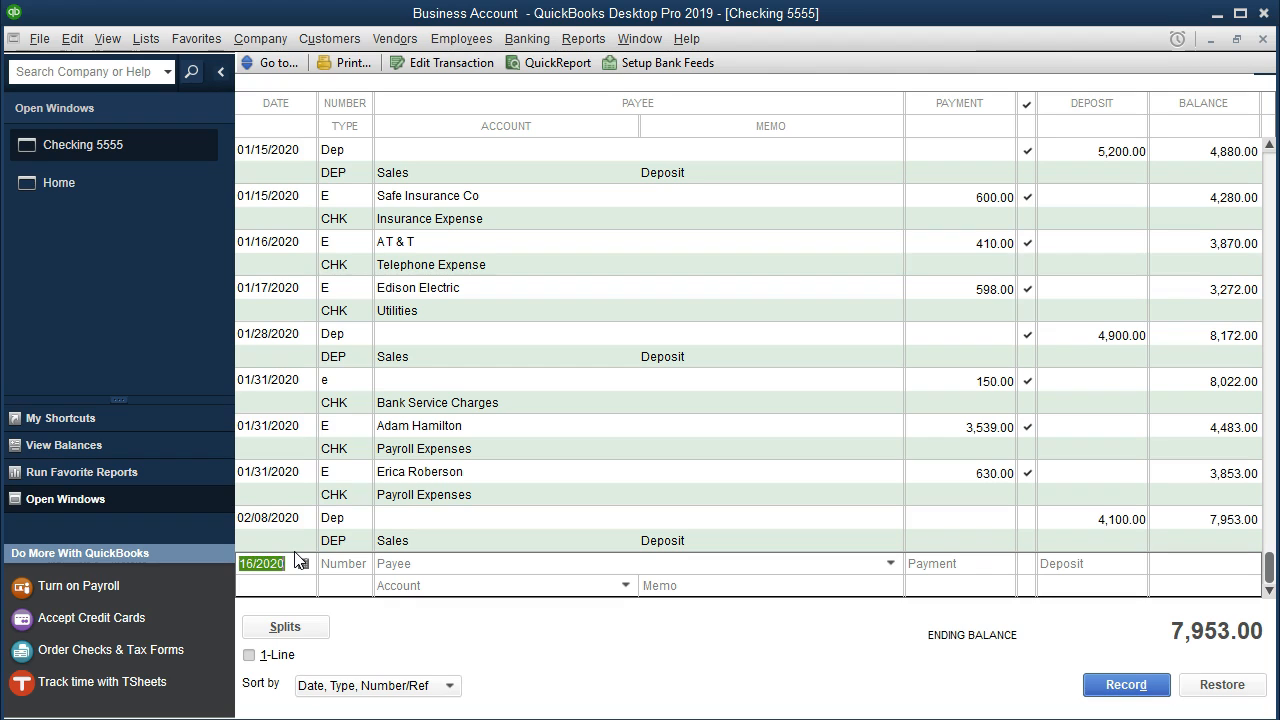
{"action": "key", "text": "Tab"}
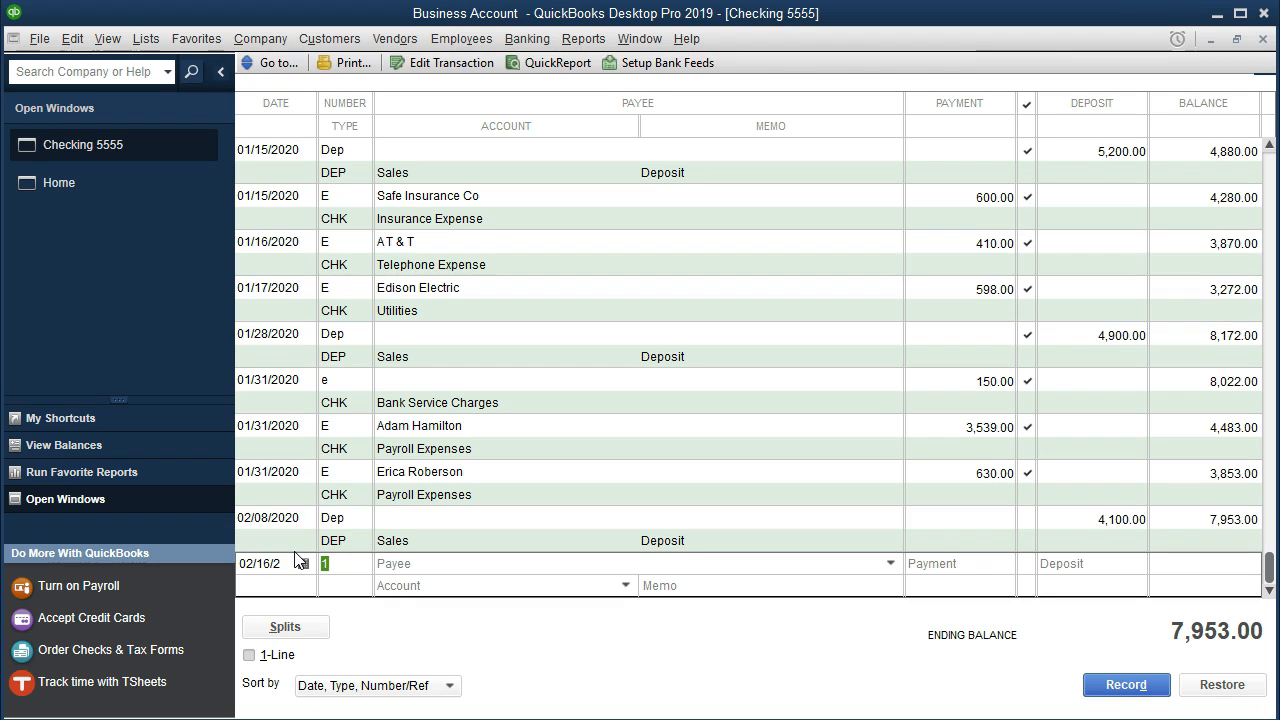
{"action": "type", "text": "Dep"}
Step: Enter a deposit of 5,150 assigned to the Sales account and record the February 16 transaction
{"action": "key", "text": "Tab"}
{"action": "key", "text": "Tab"}
{"action": "key", "text": "Tab"}
{"action": "key", "text": "Tab"}
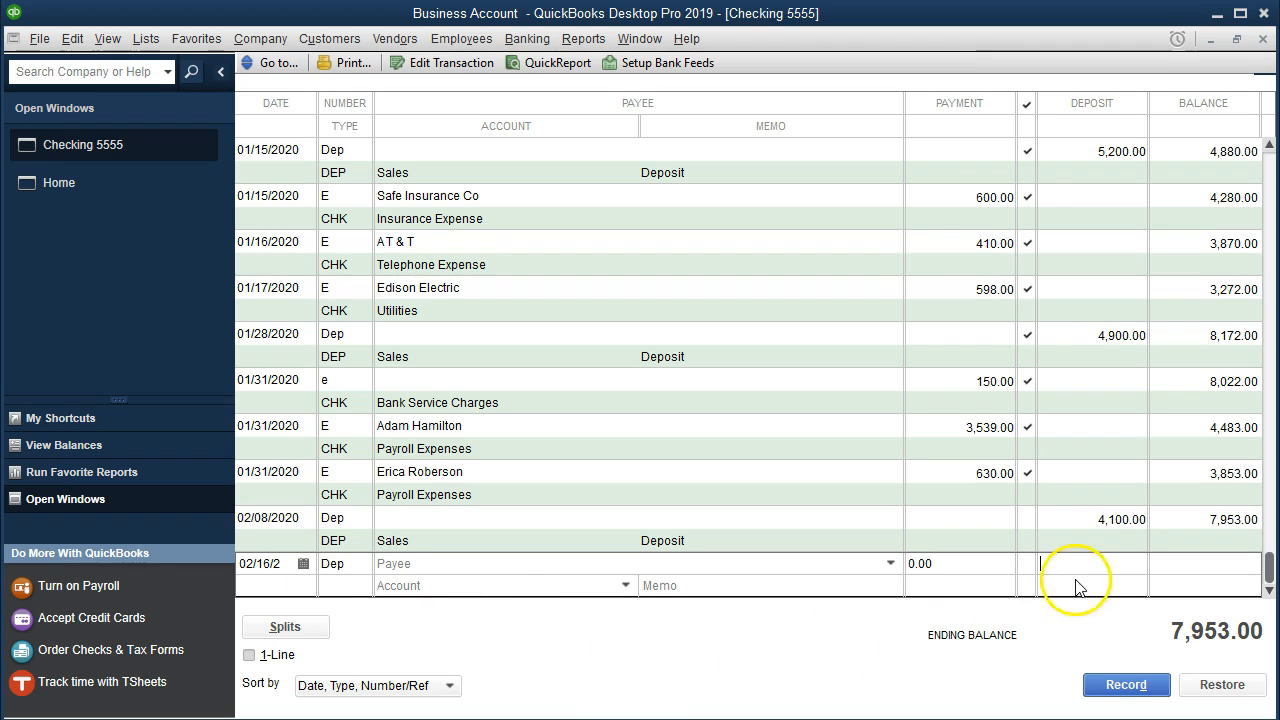
{"action": "type", "text": "5150"}
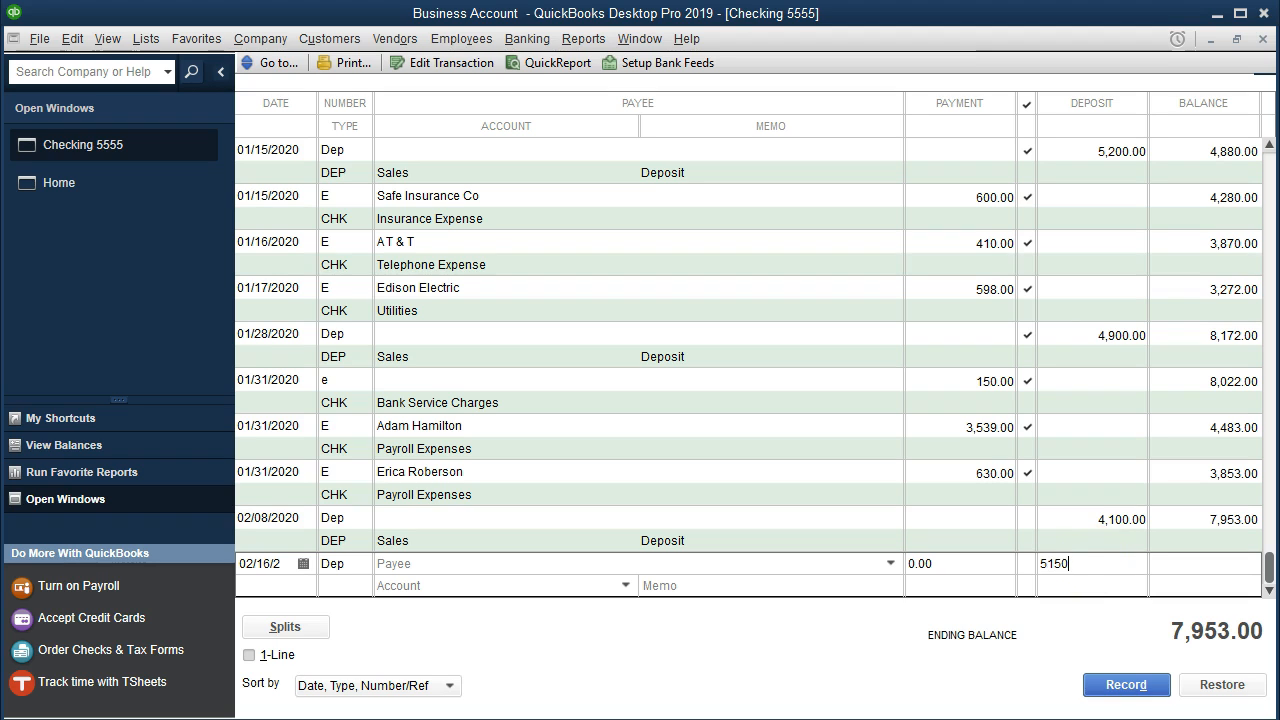
{"action": "key", "text": "Tab"}
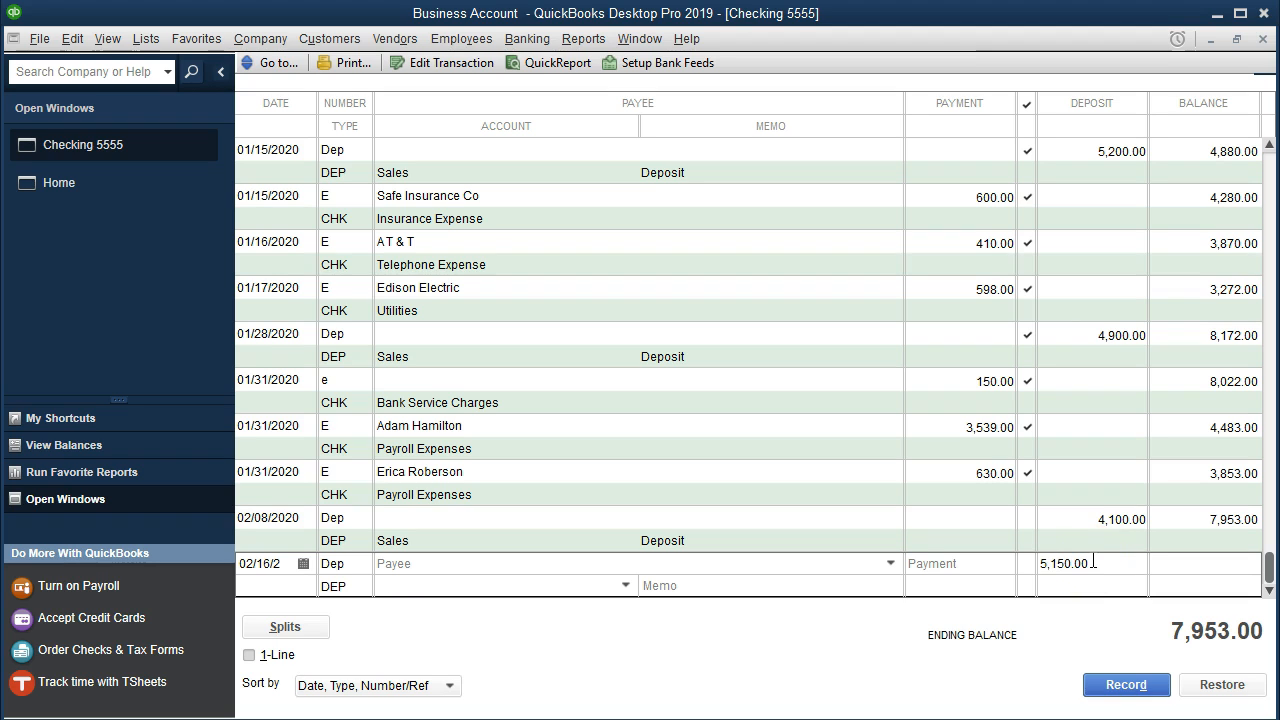
{"action": "left_click", "coordinate": [625, 585]}
{"action": "type", "text": "Sales"}
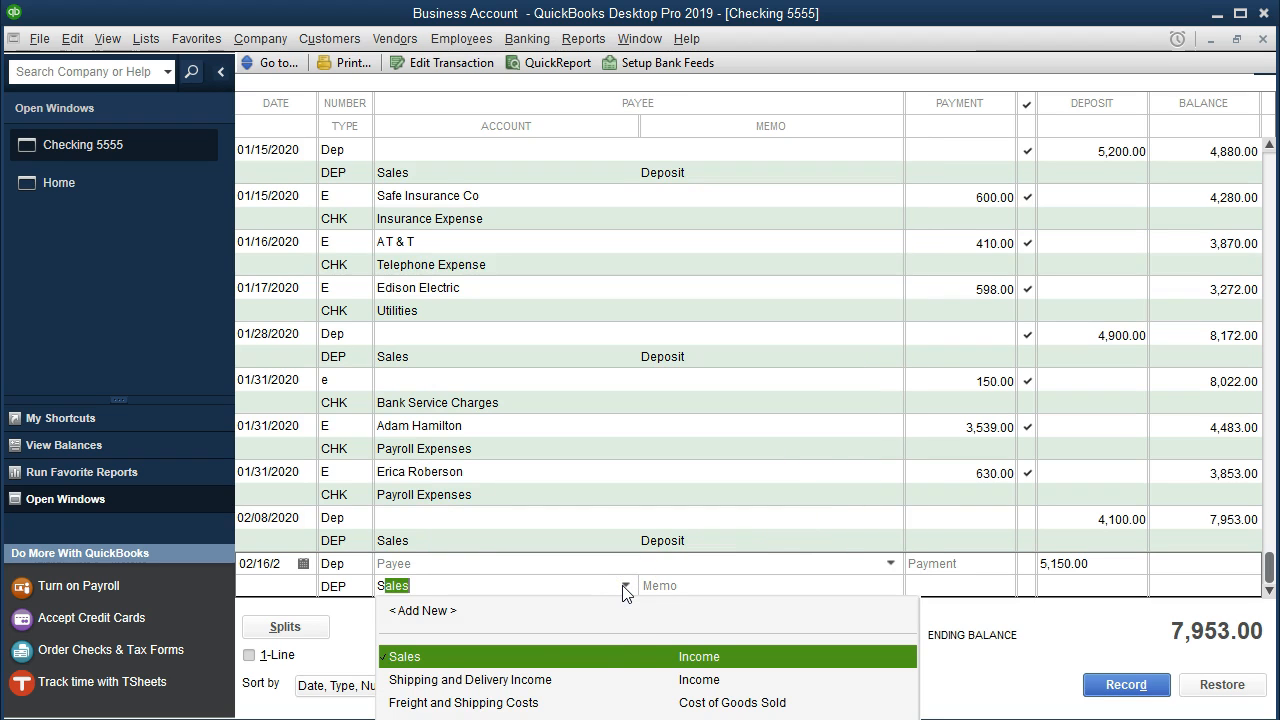
{"action": "key", "text": "Tab"}
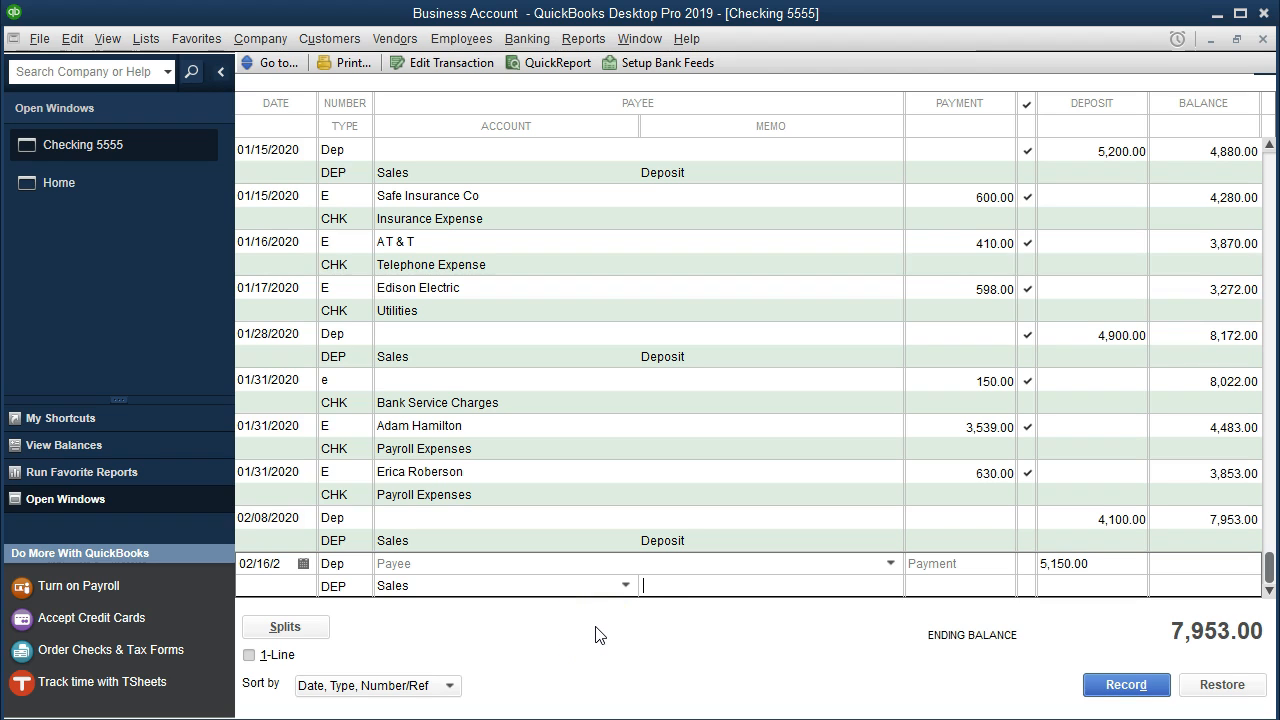
{"action": "key", "text": "Return"}
{"action": "key", "text": "Return"}
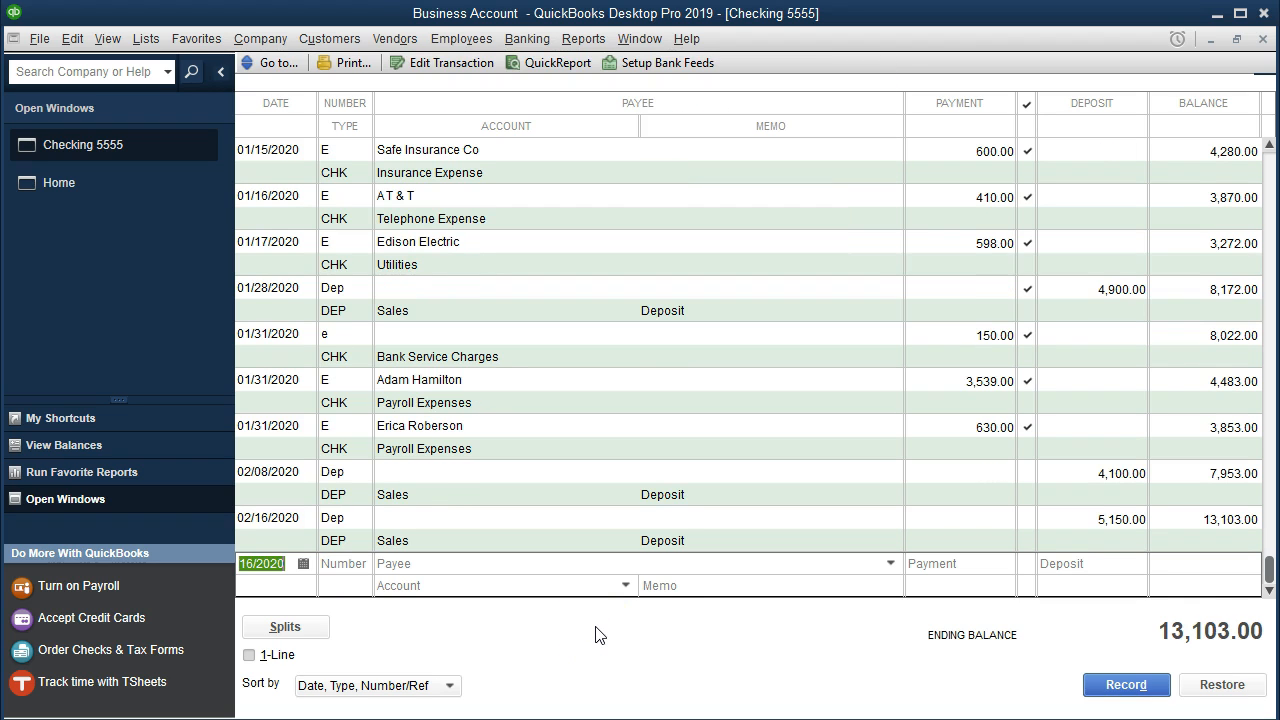
Step: Switch to the bank statement in Acrobat Reader and highlight the 2/16 deposit amount
{"action": "left_click", "coordinate": [752, 719]}
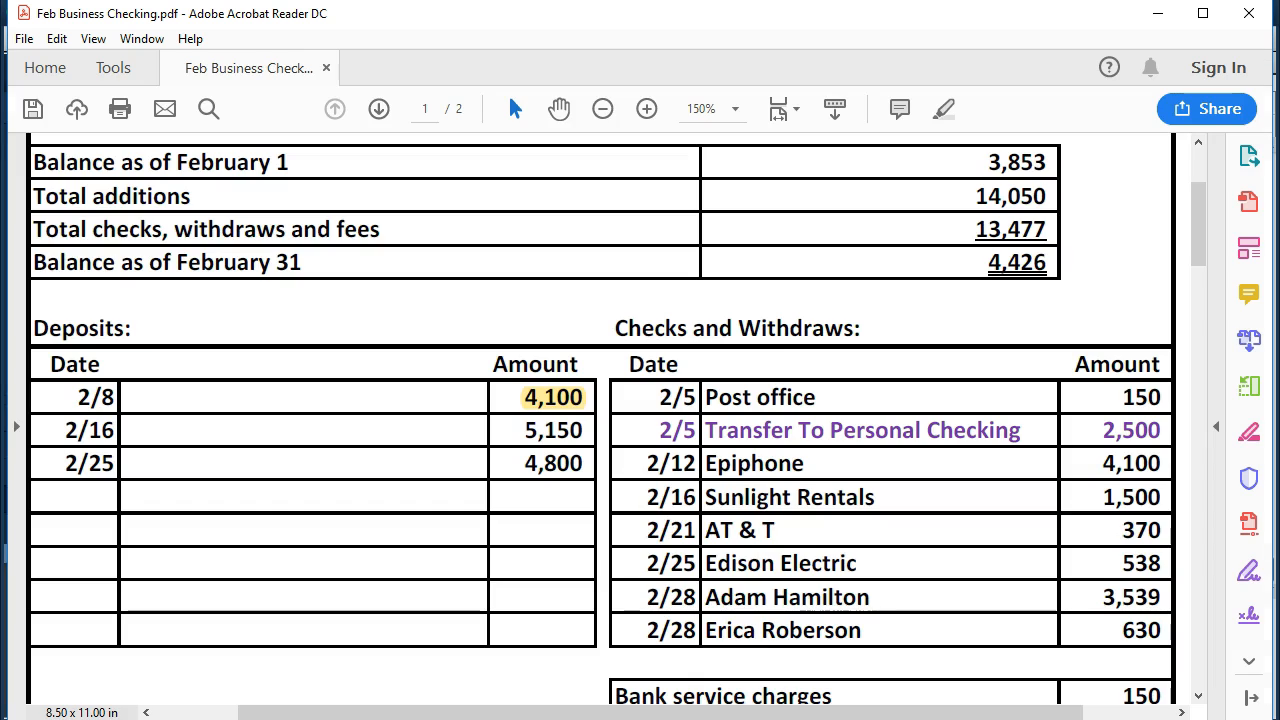
{"action": "left_click_drag", "start_coordinate": [520, 430], "coordinate": [563, 430]}
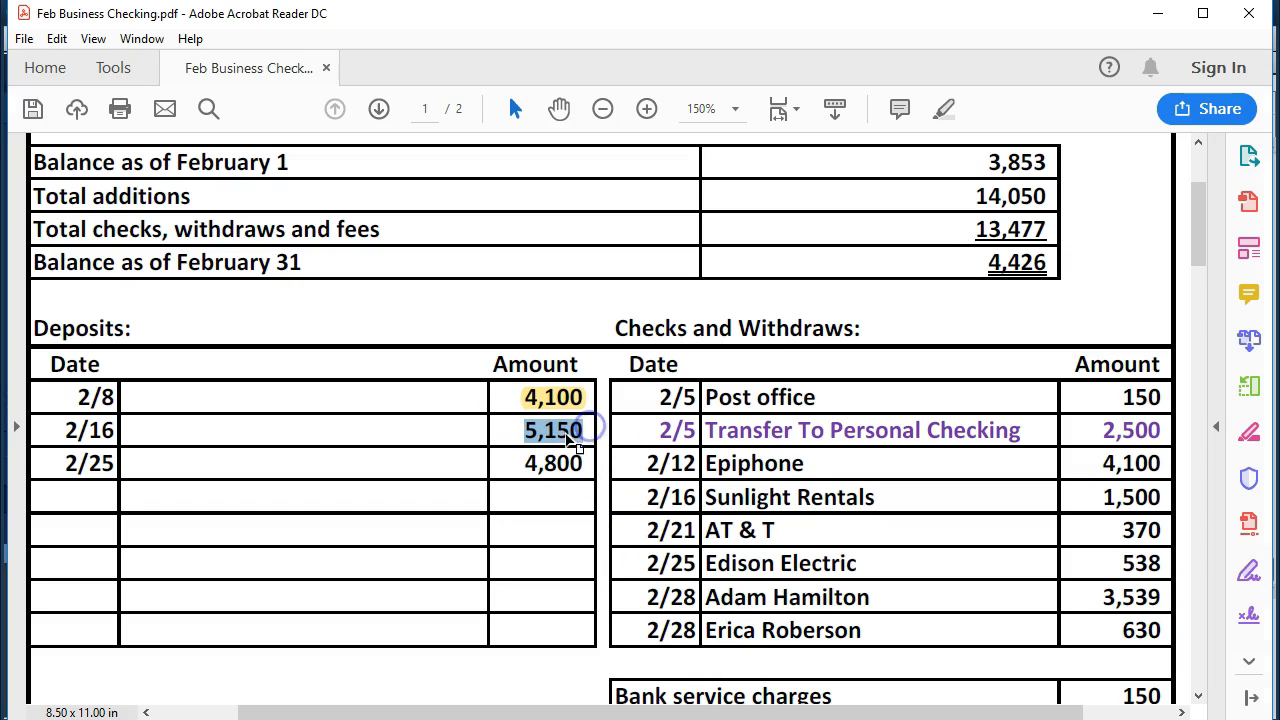
{"action": "right_click", "coordinate": [568, 431]}
{"action": "left_click", "coordinate": [630, 496]}
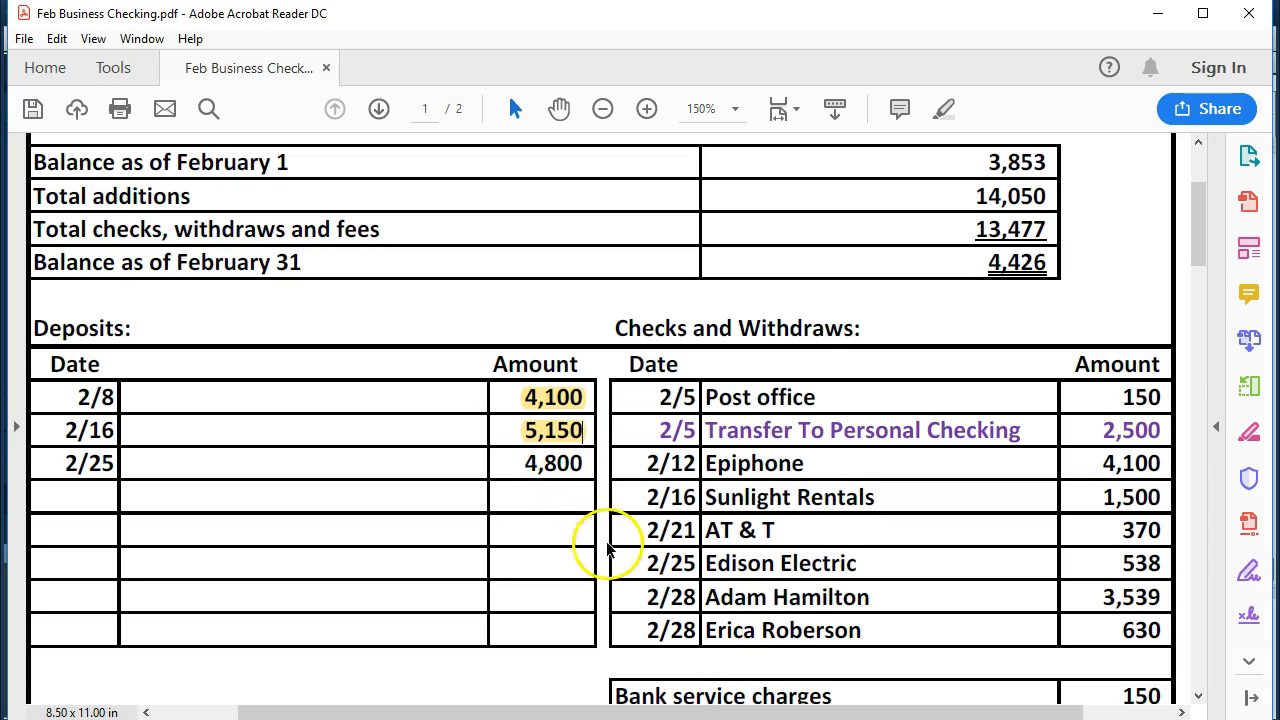
Step: Return to the QuickBooks register, date the next entry 02/25/2020 and enter Dep as its number
{"action": "left_click", "coordinate": [782, 719]}
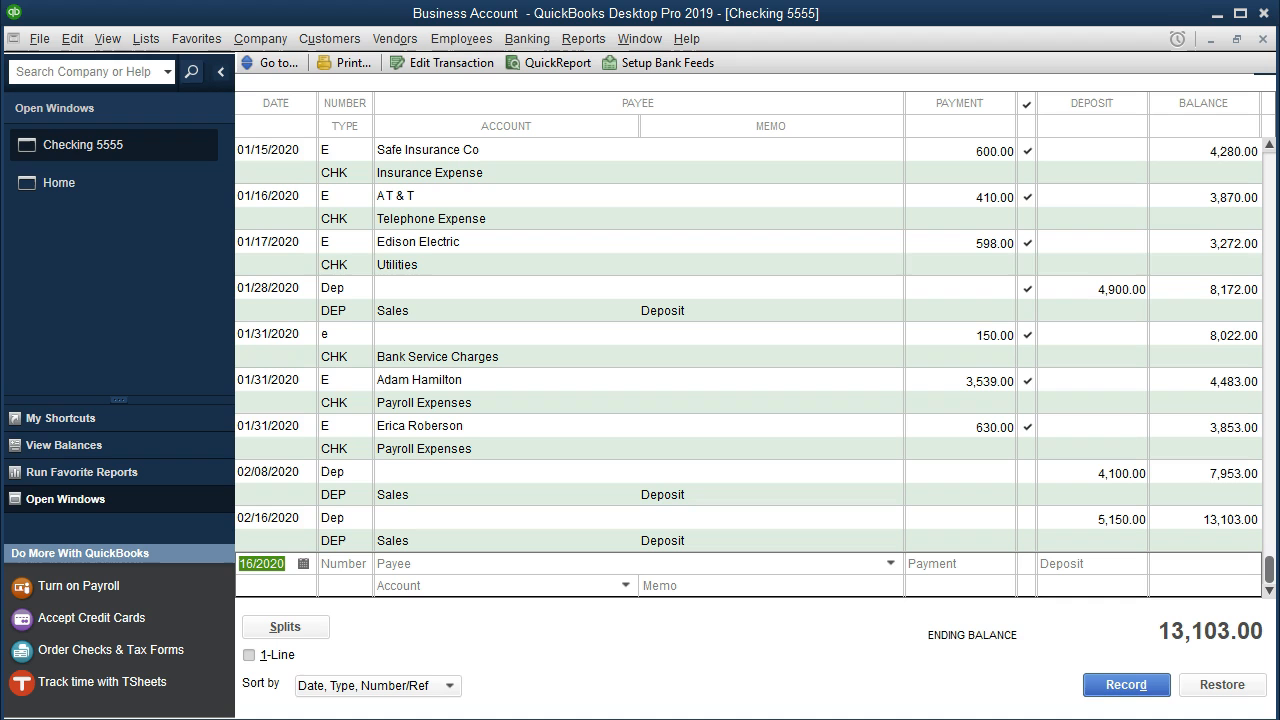
{"action": "key", "text": "plus"}
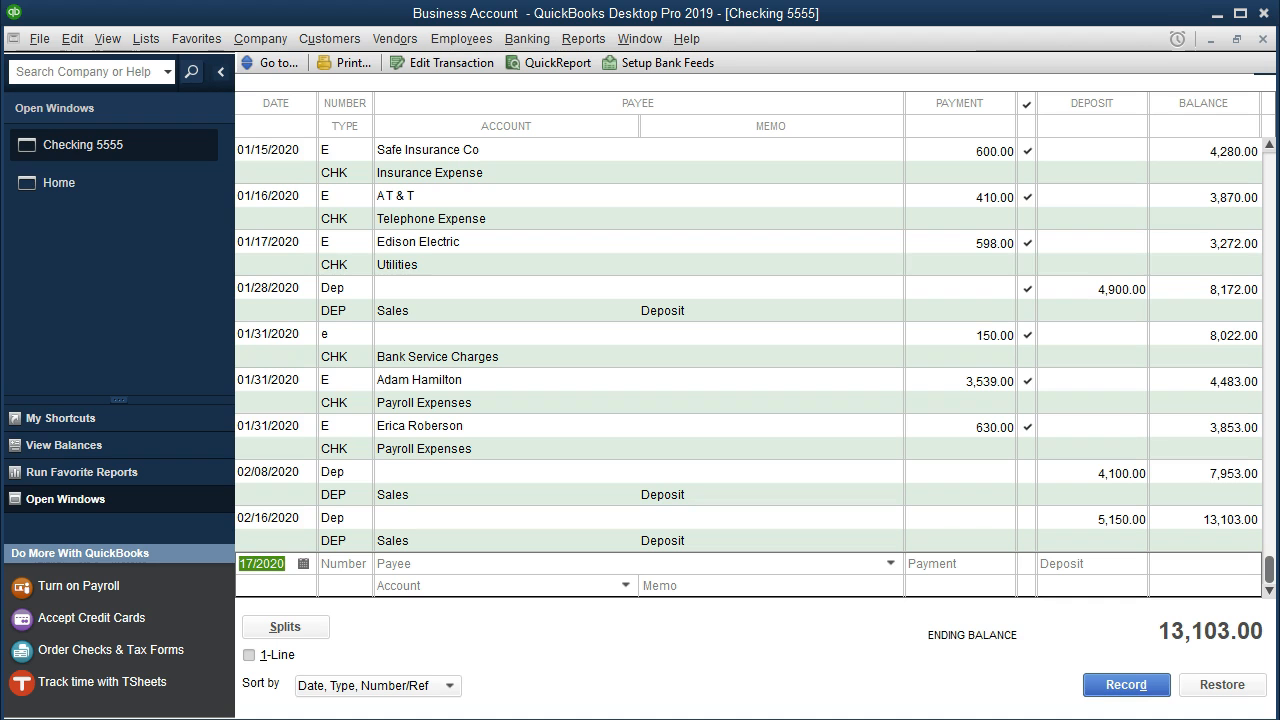
{"action": "key", "text": "plus"}
{"action": "key", "text": "plus"}
{"action": "key", "text": "plus"}
{"action": "key", "text": "plus"}
{"action": "key", "text": "plus"}
{"action": "key", "text": "plus"}
{"action": "key", "text": "plus"}
{"action": "key", "text": "Tab"}
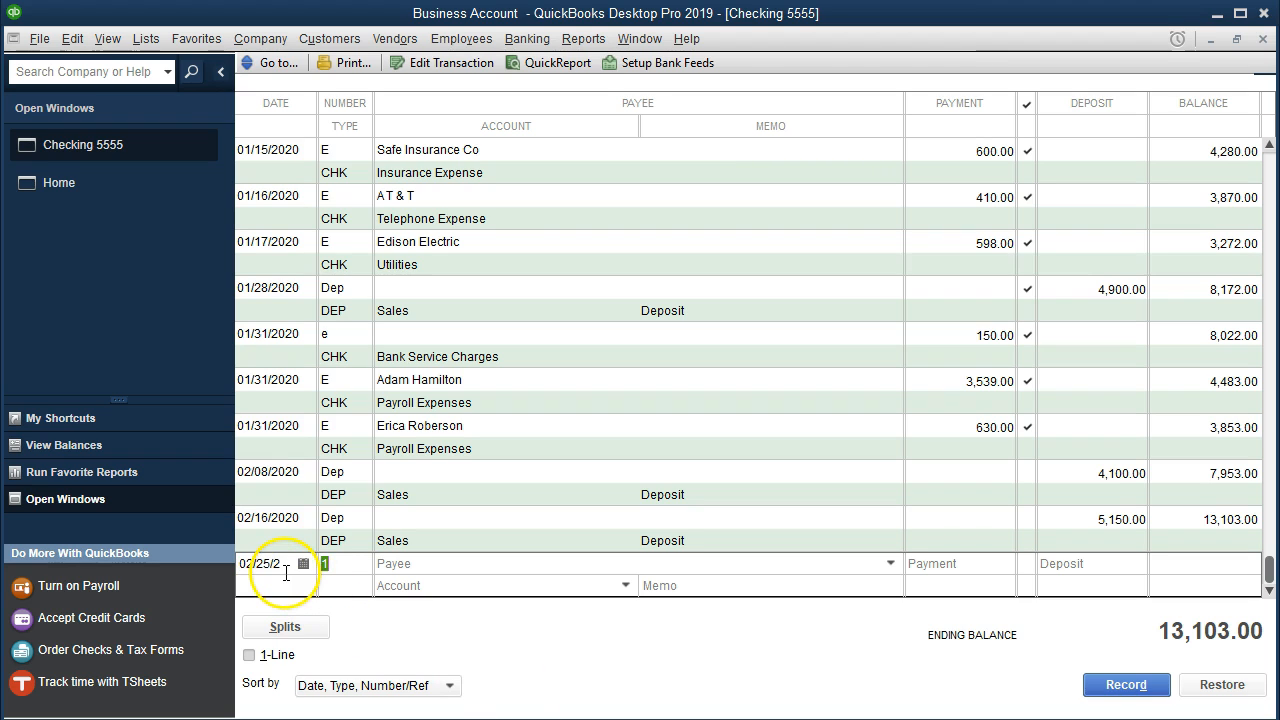
{"action": "type", "text": "Dep"}
Step: Enter a deposit of 4,800 assigned to the Sales account and record the February 25 transaction
{"action": "key", "text": "Tab"}
{"action": "key", "text": "Tab"}
{"action": "key", "text": "Tab"}
{"action": "key", "text": "Tab"}
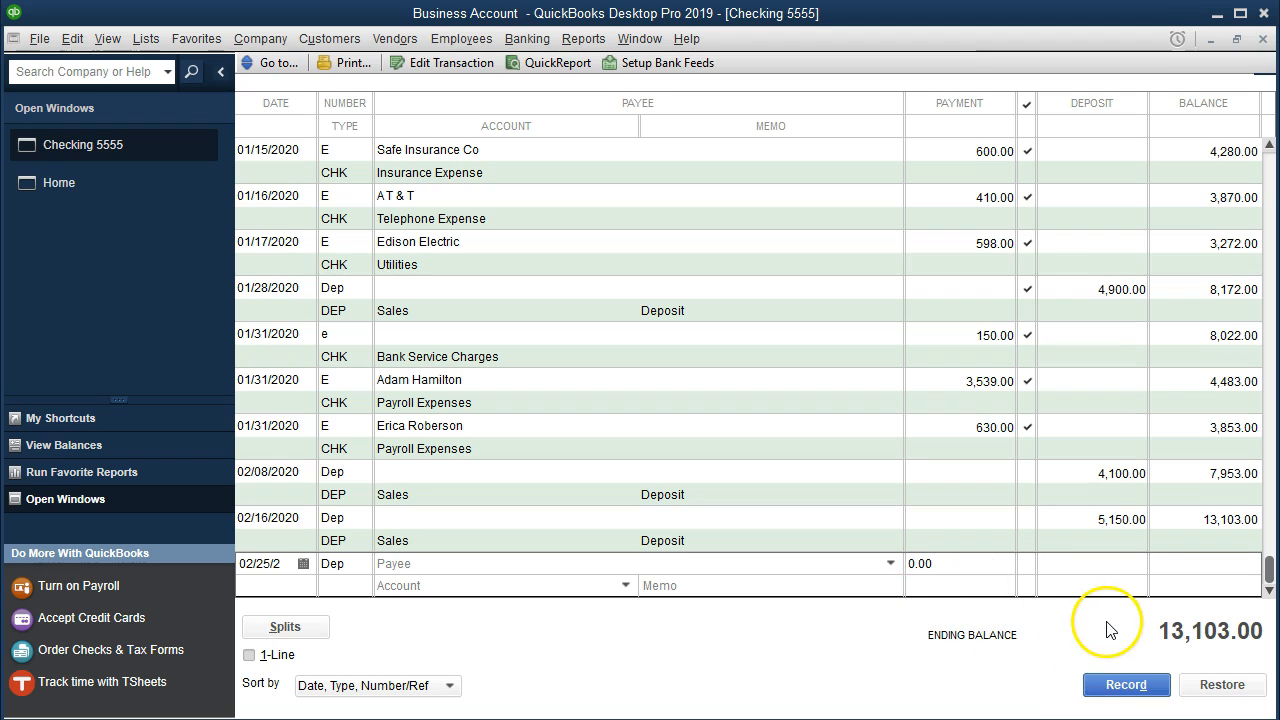
{"action": "type", "text": "4800"}
{"action": "key", "text": "Tab"}
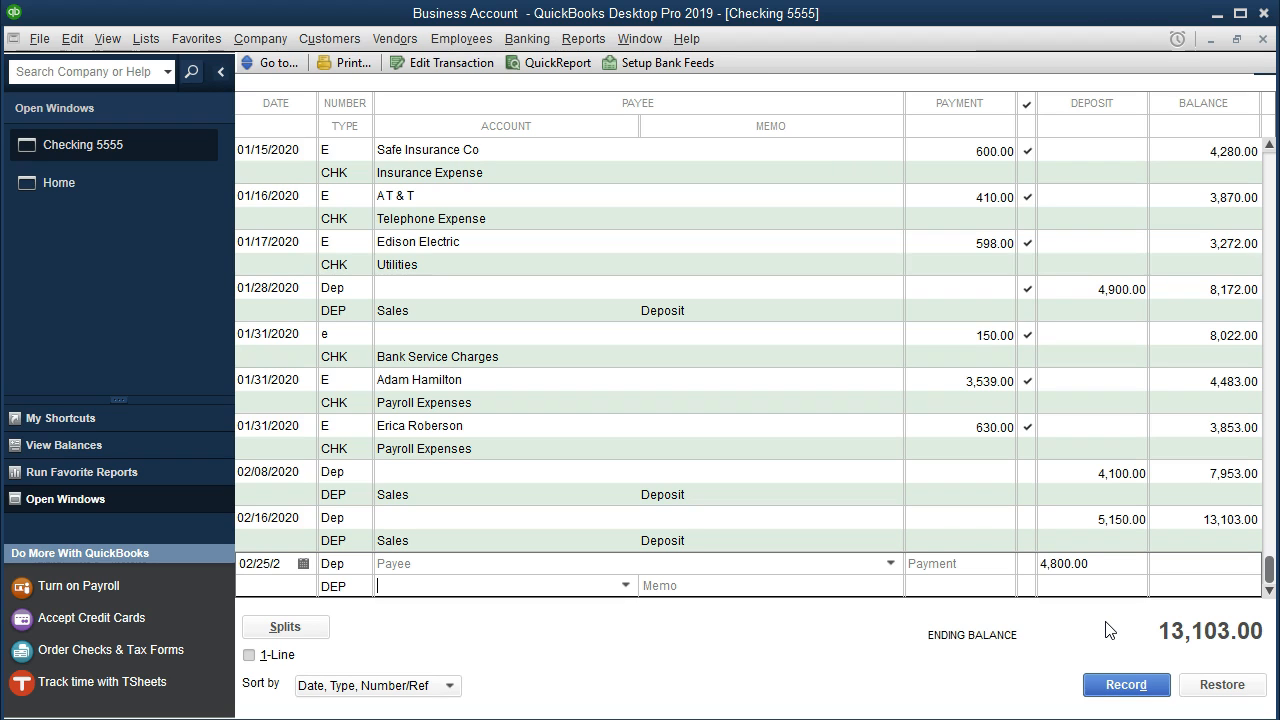
{"action": "left_click", "coordinate": [626, 585]}
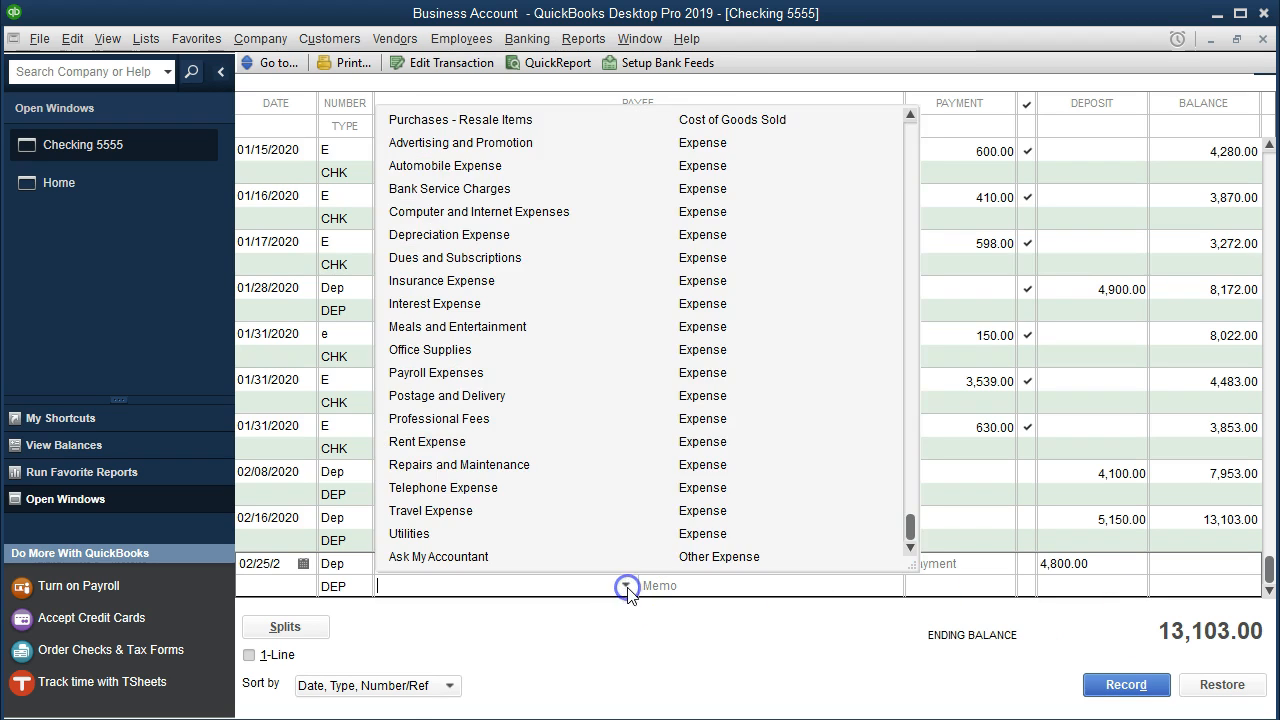
{"action": "type", "text": "Sales"}
{"action": "key", "text": "Tab"}
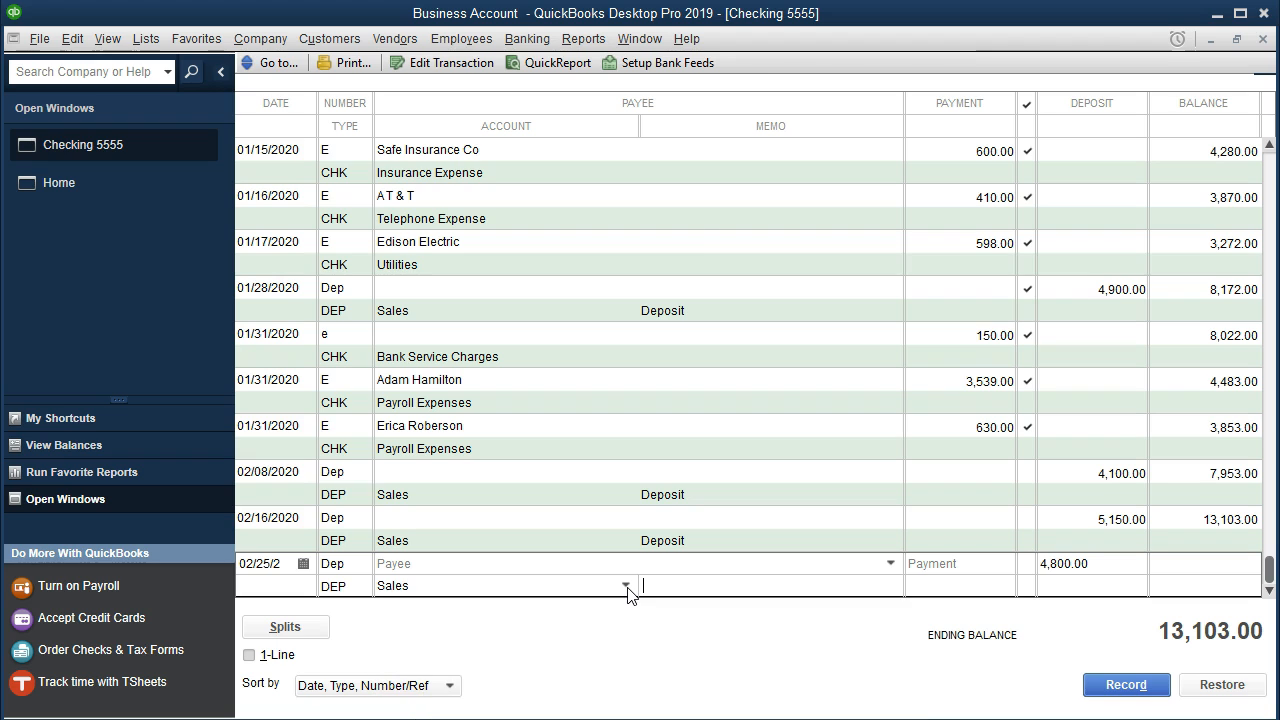
{"action": "key", "text": "Return"}
{"action": "key", "text": "Return"}
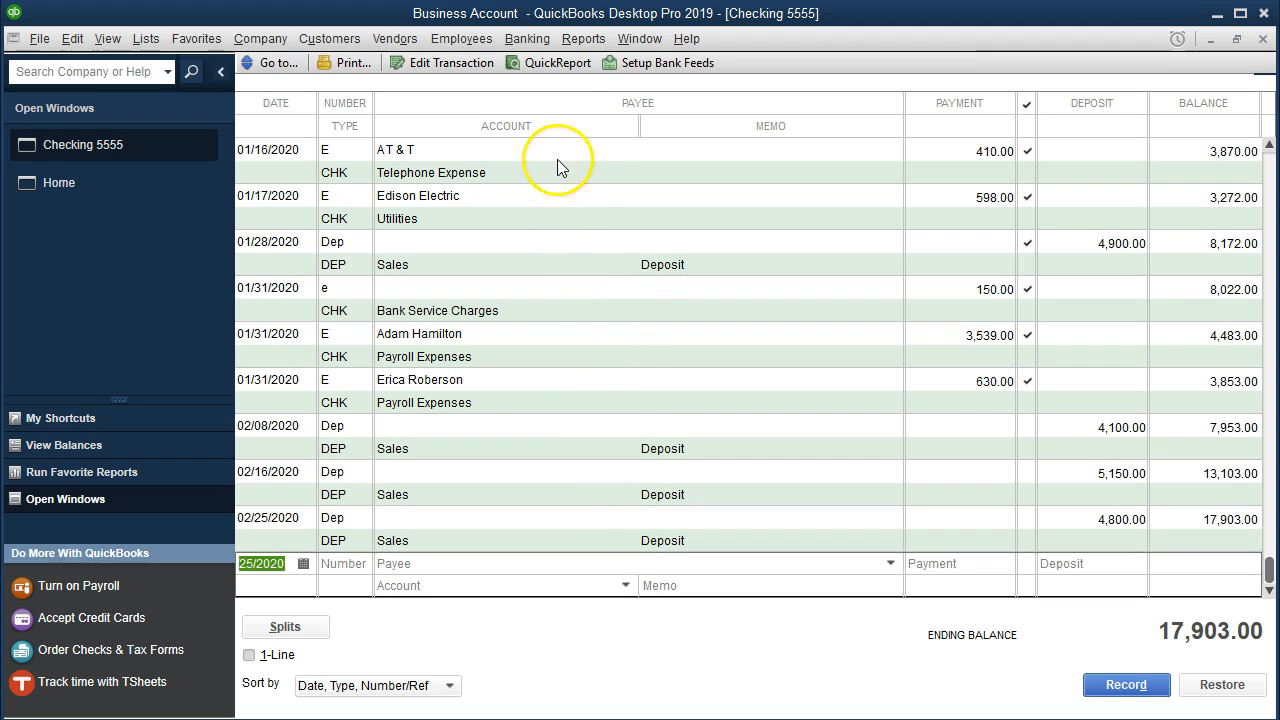
Step: Run the Balance Sheet Standard report and customize its date range to 01/01/2020 through 12/31/2020
{"action": "left_click", "coordinate": [539, 44]}
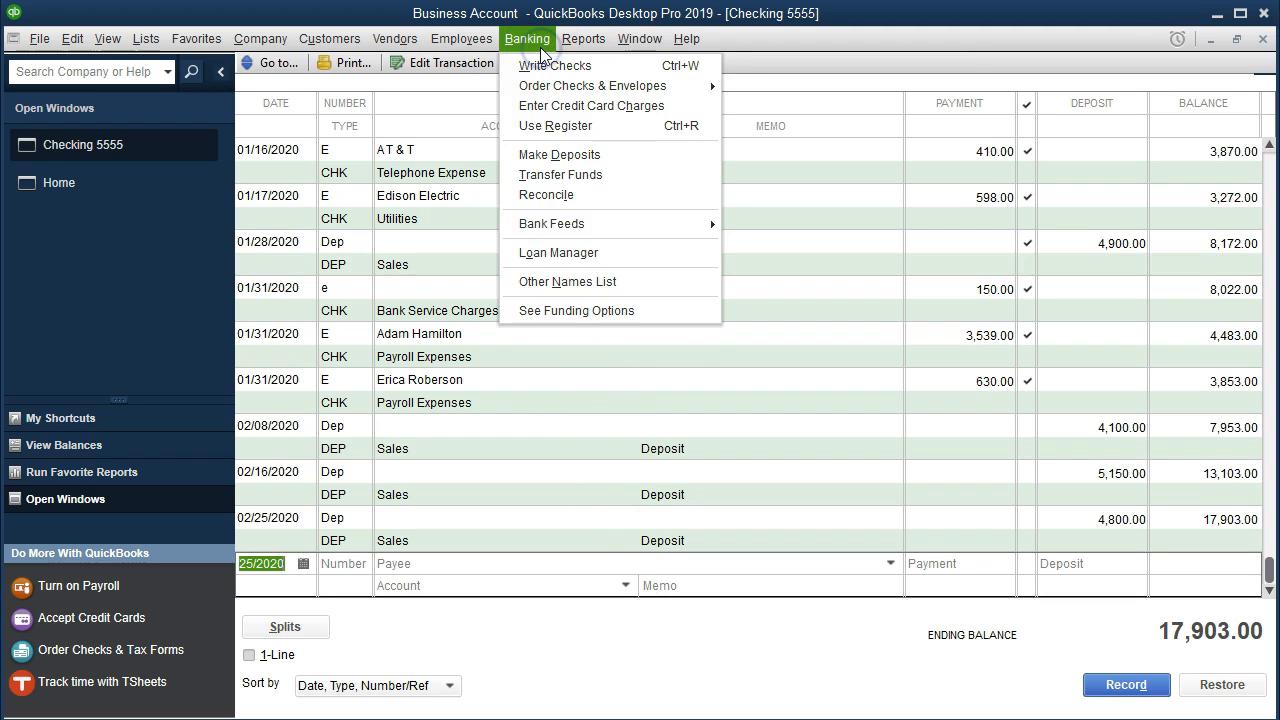
{"action": "left_click", "coordinate": [566, 40]}
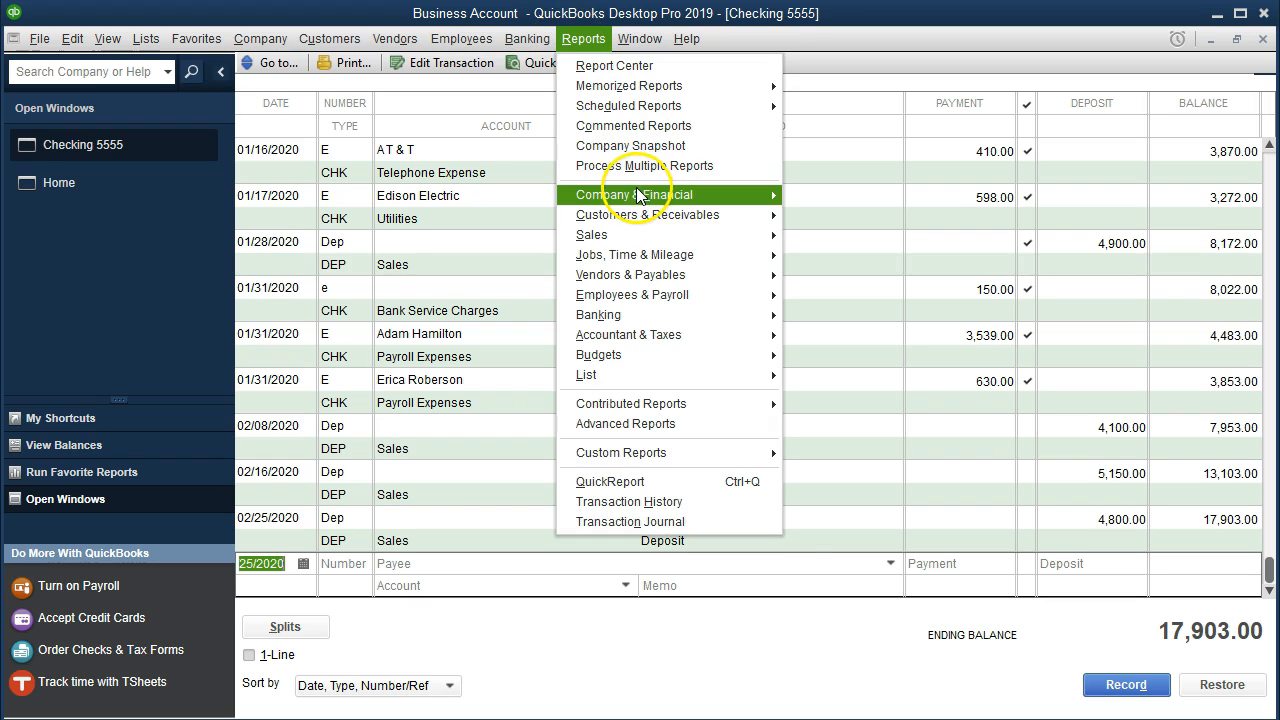
{"action": "mouse_move", "coordinate": [720, 196]}
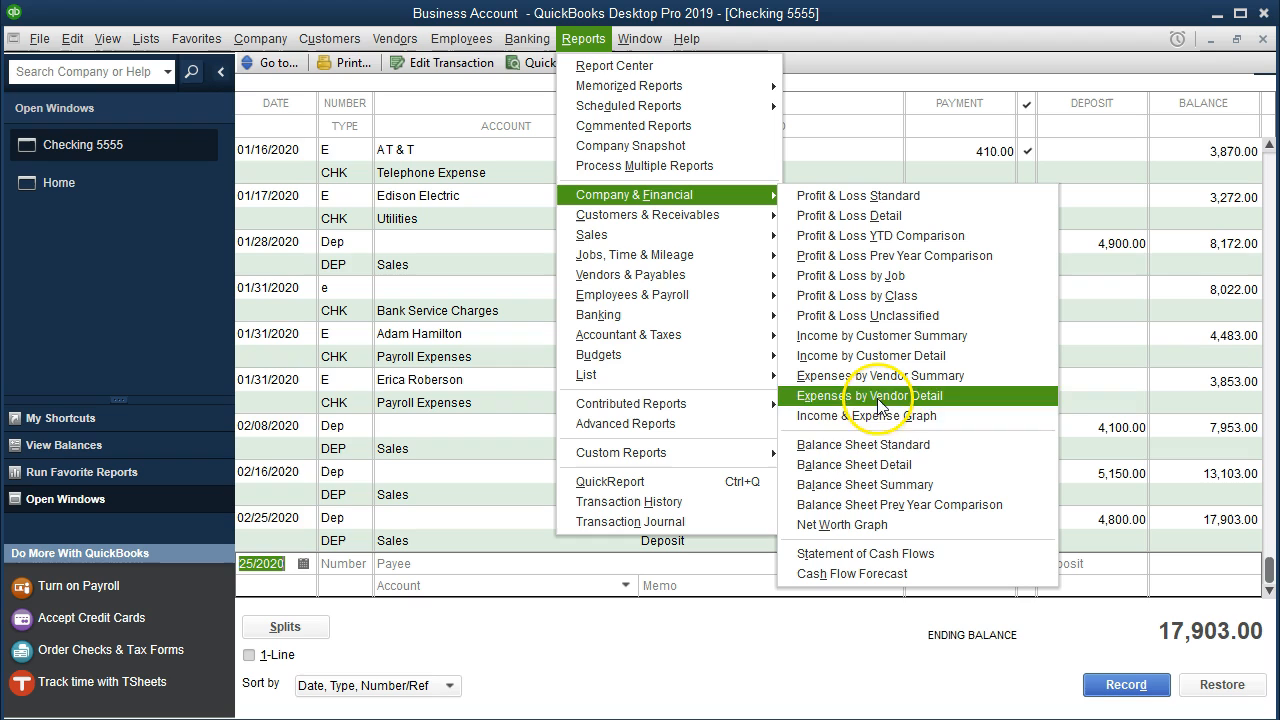
{"action": "left_click", "coordinate": [927, 452]}
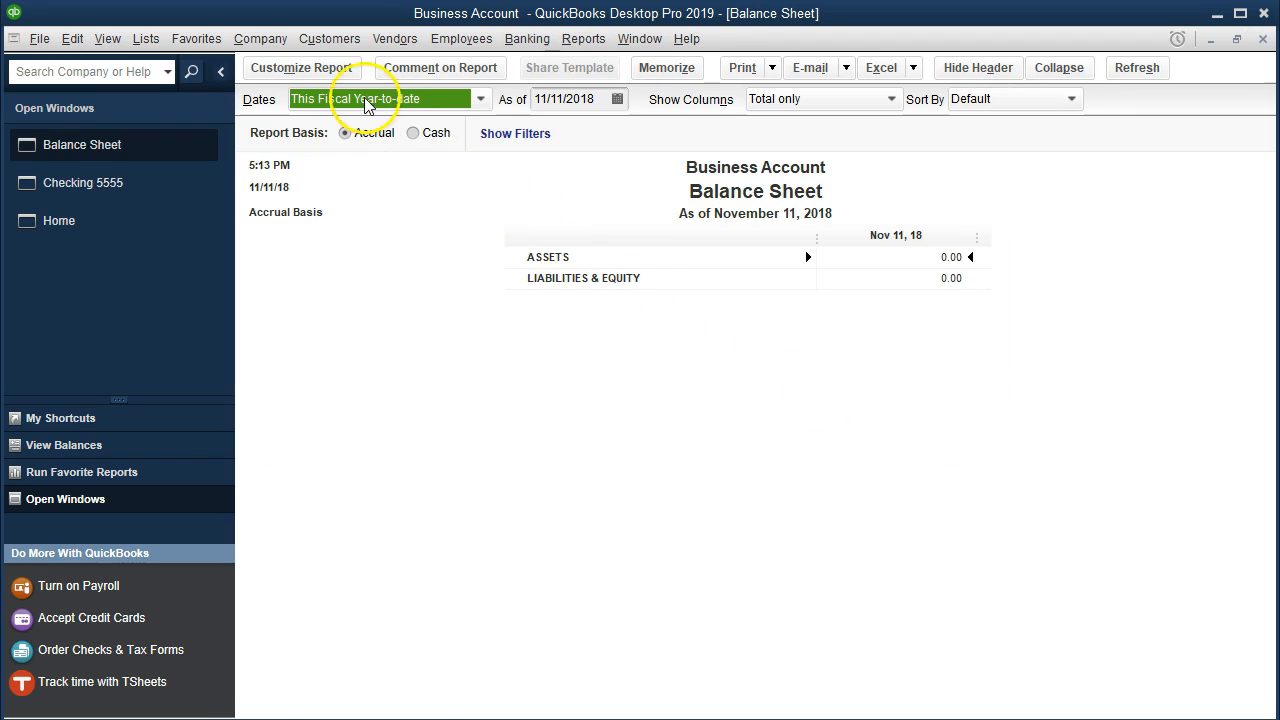
{"action": "left_click", "coordinate": [340, 72]}
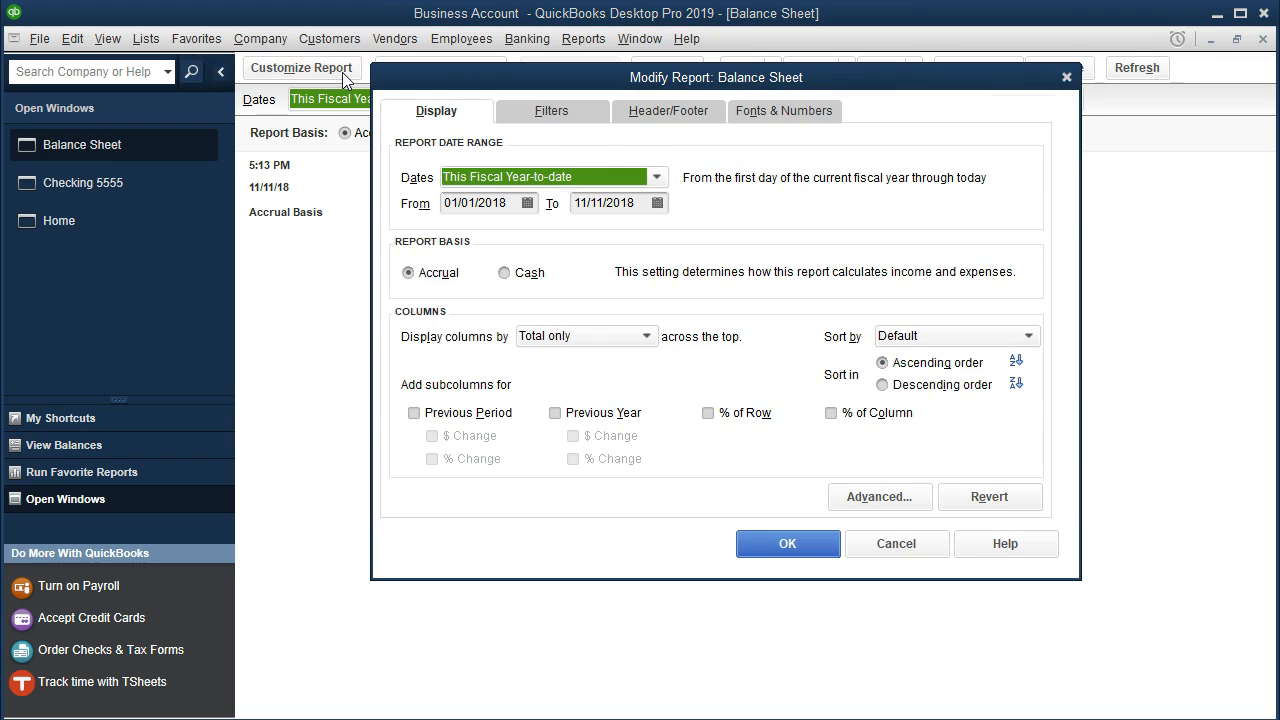
{"action": "key", "text": "Tab"}
{"action": "type", "text": "01"}
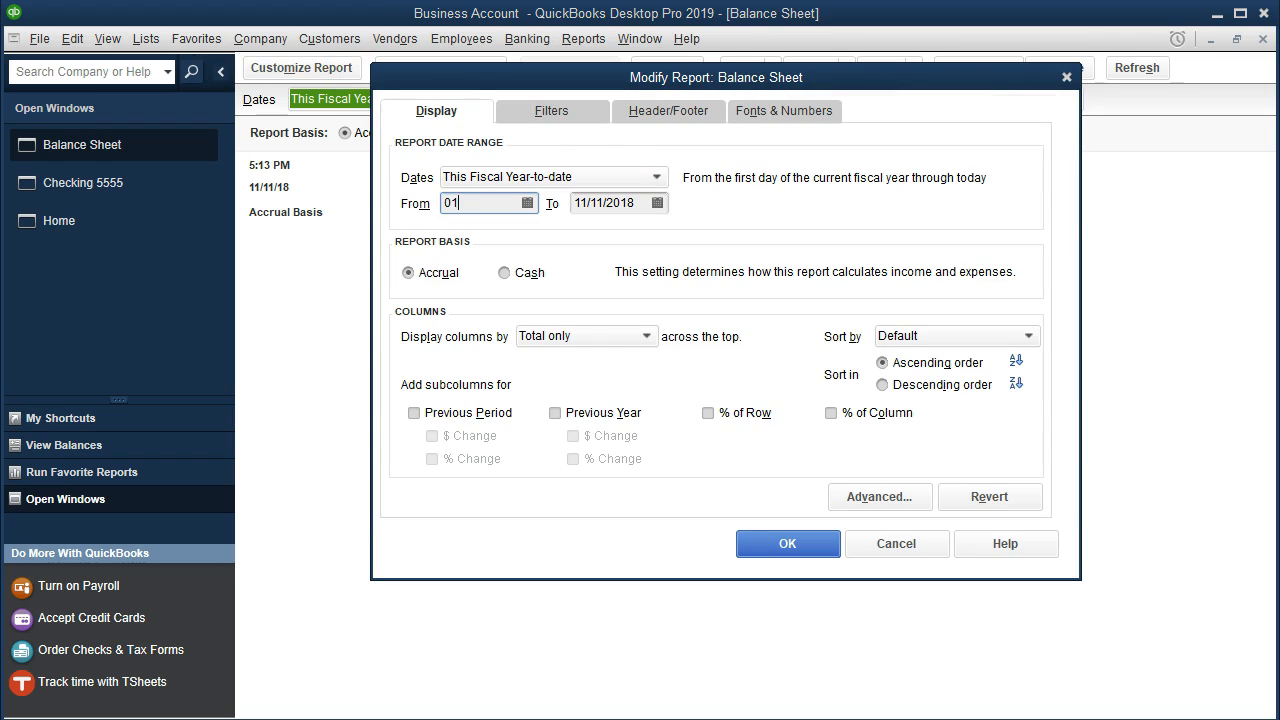
{"action": "type", "text": "/01/2020"}
{"action": "key", "text": "Tab"}
{"action": "type", "text": "1230"}
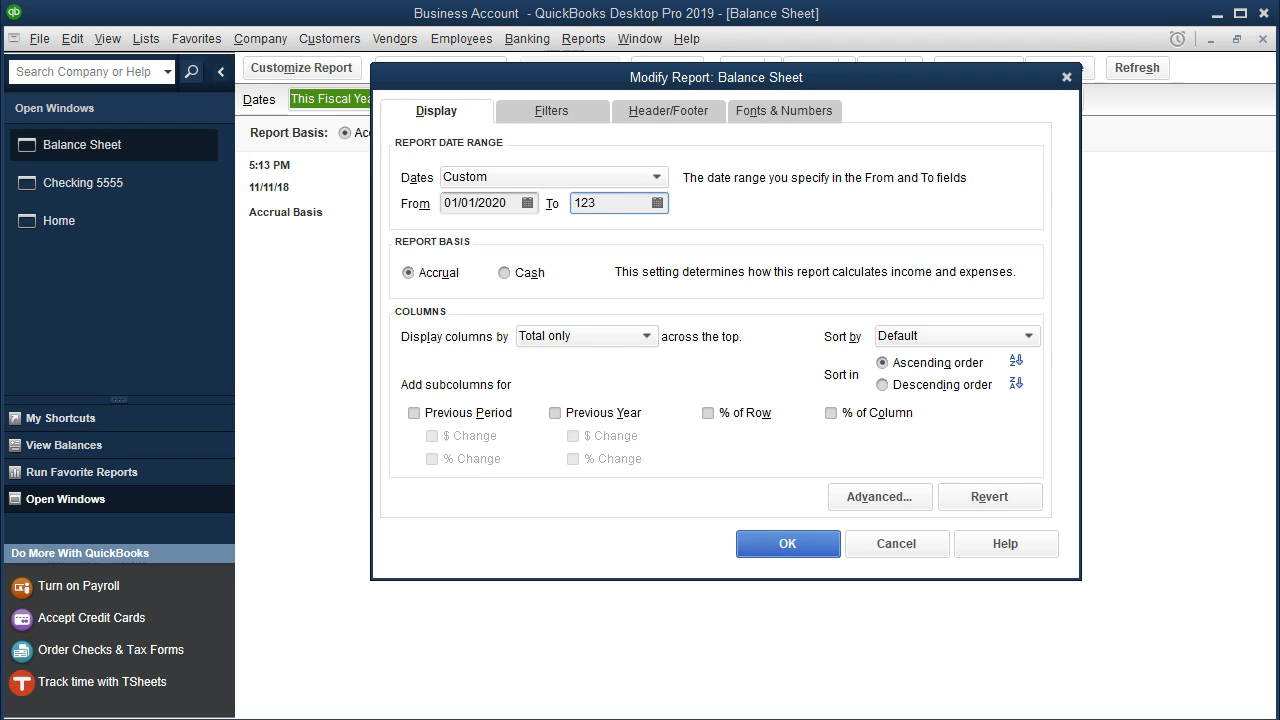
{"action": "key", "text": "Tab"}
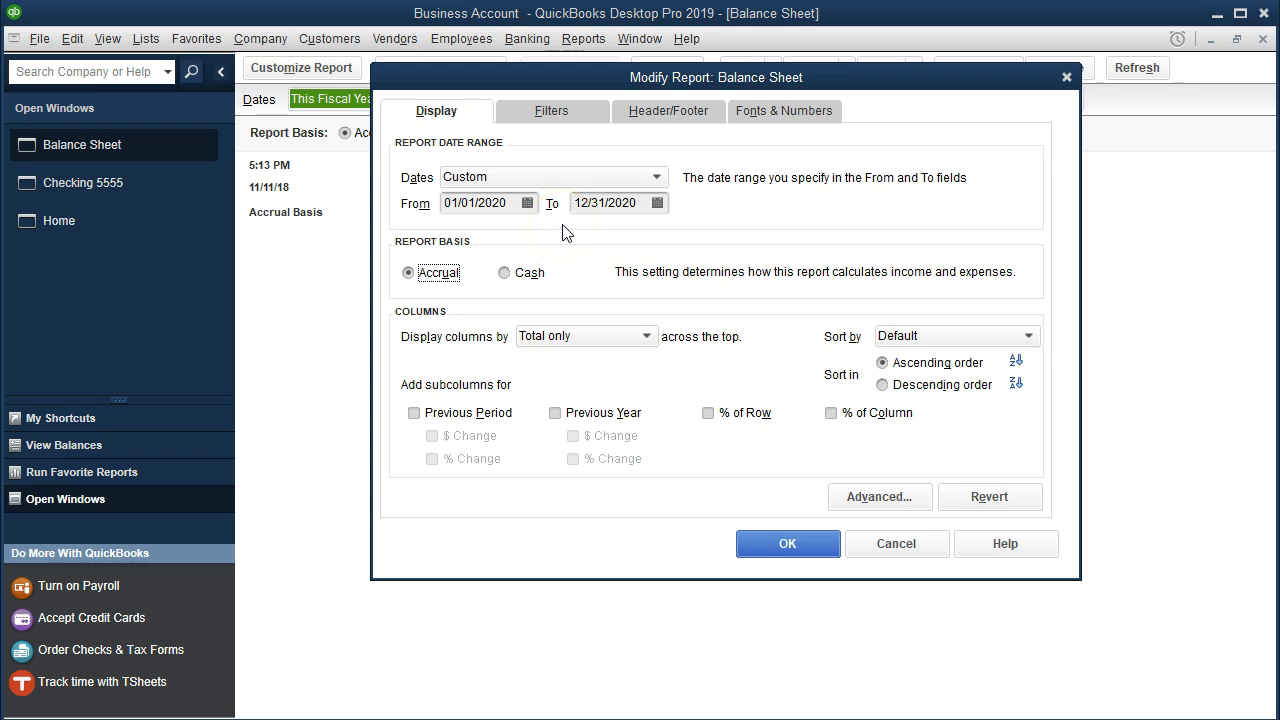
{"action": "left_click", "coordinate": [788, 544]}
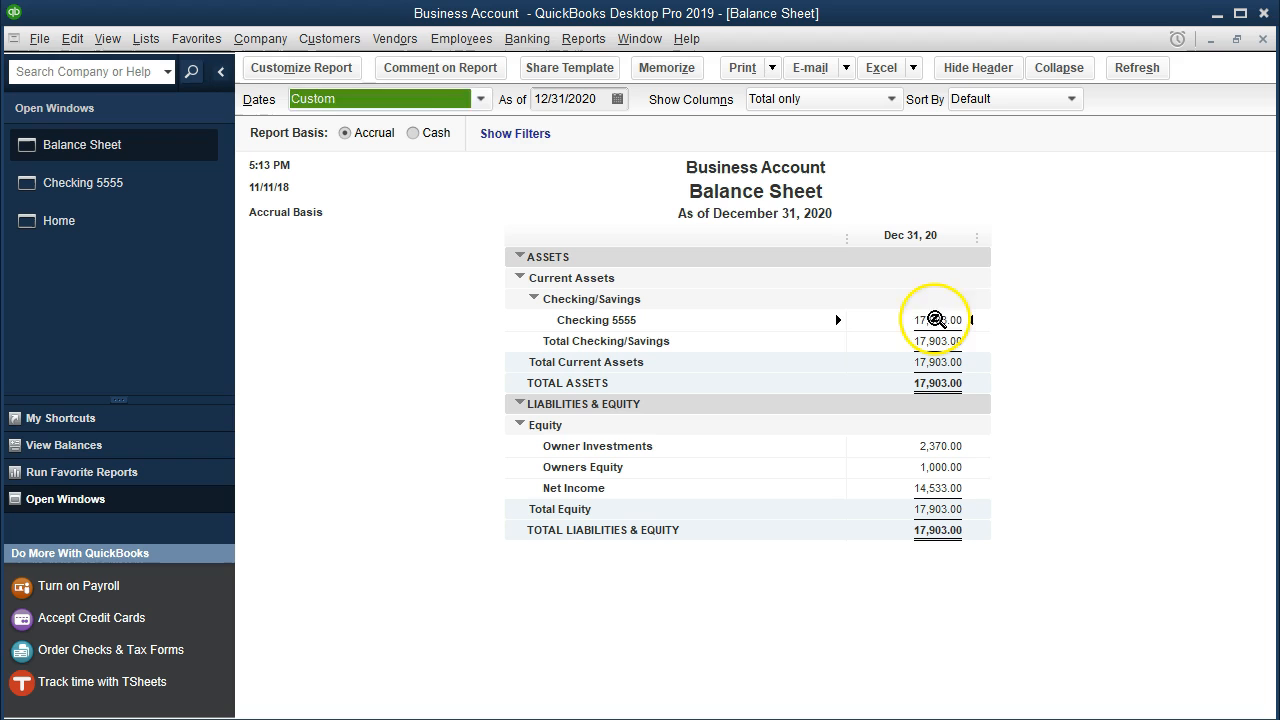
Step: Drill into the Checking 5555 balance, view the 02/16/2020 deposit, and return to the Balance Sheet
{"action": "double_click", "coordinate": [953, 321]}
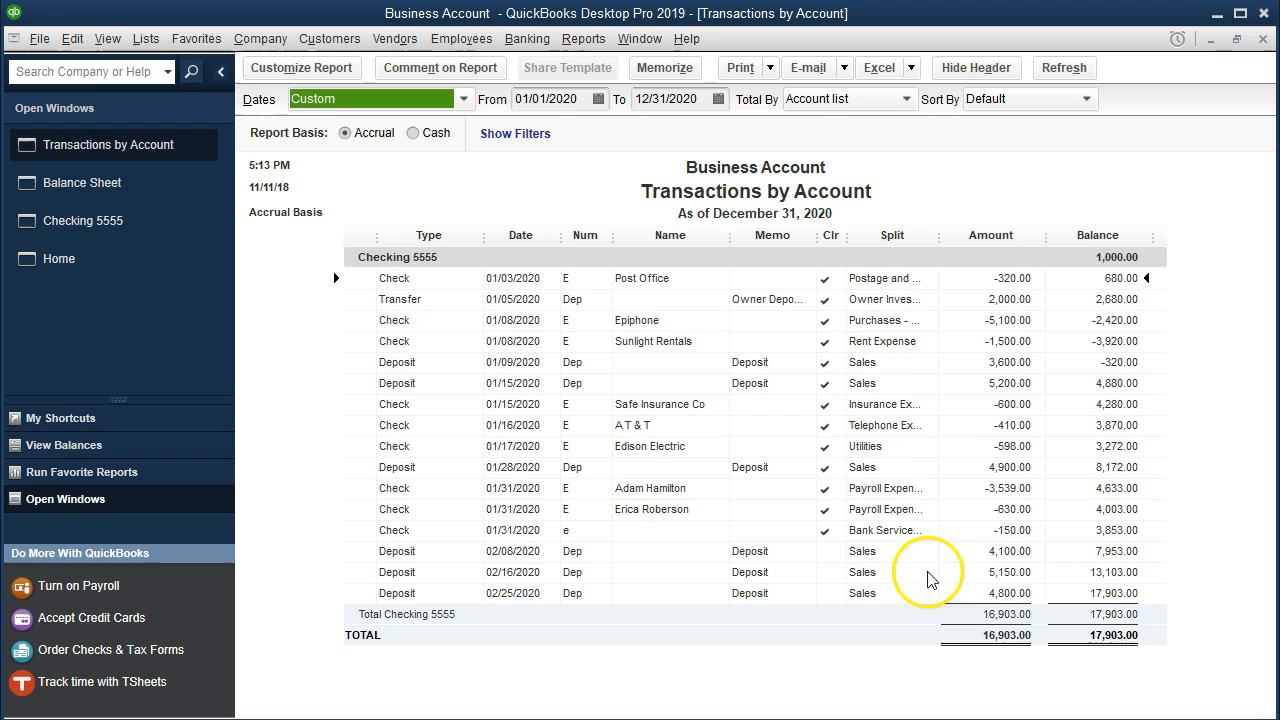
{"action": "double_click", "coordinate": [992, 572]}
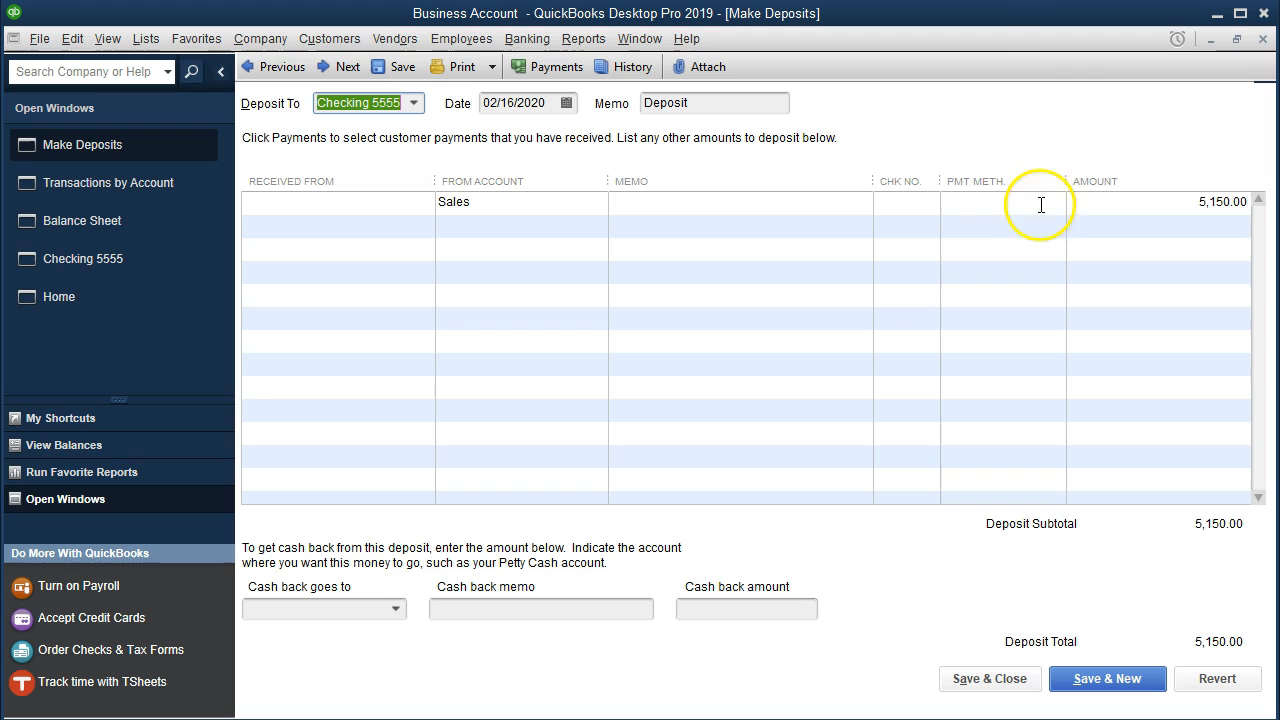
{"action": "left_click", "coordinate": [1263, 39]}
{"action": "left_click", "coordinate": [1263, 39]}
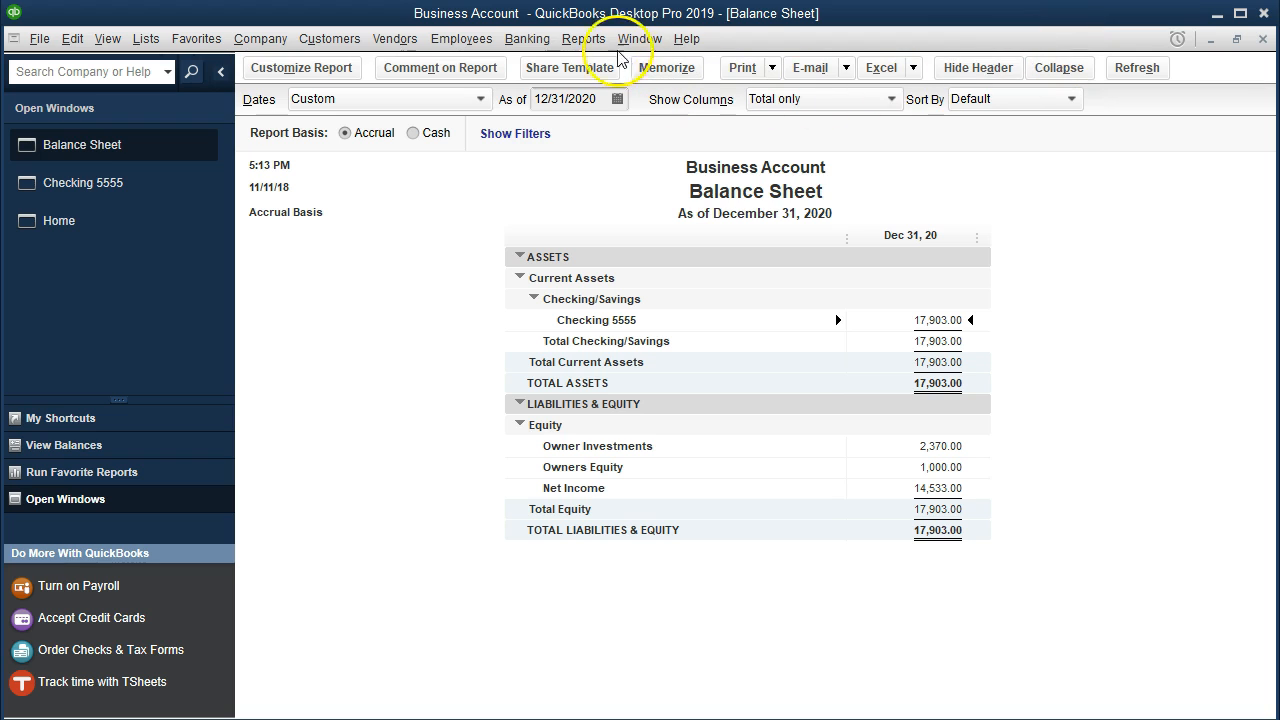
Step: Run the Profit & Loss Standard report for 01/01/2020 through 12/31/2020 and review the transactions behind its Sales total
{"action": "left_click", "coordinate": [587, 40]}
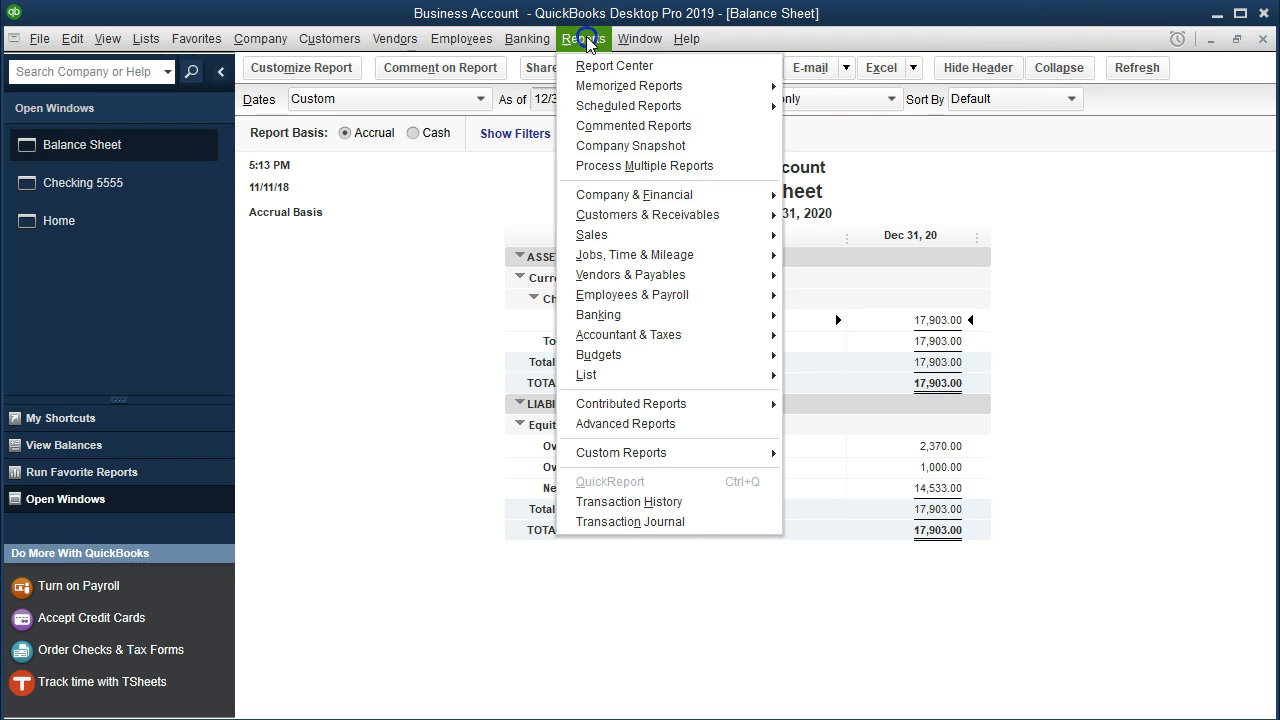
{"action": "mouse_move", "coordinate": [640, 197]}
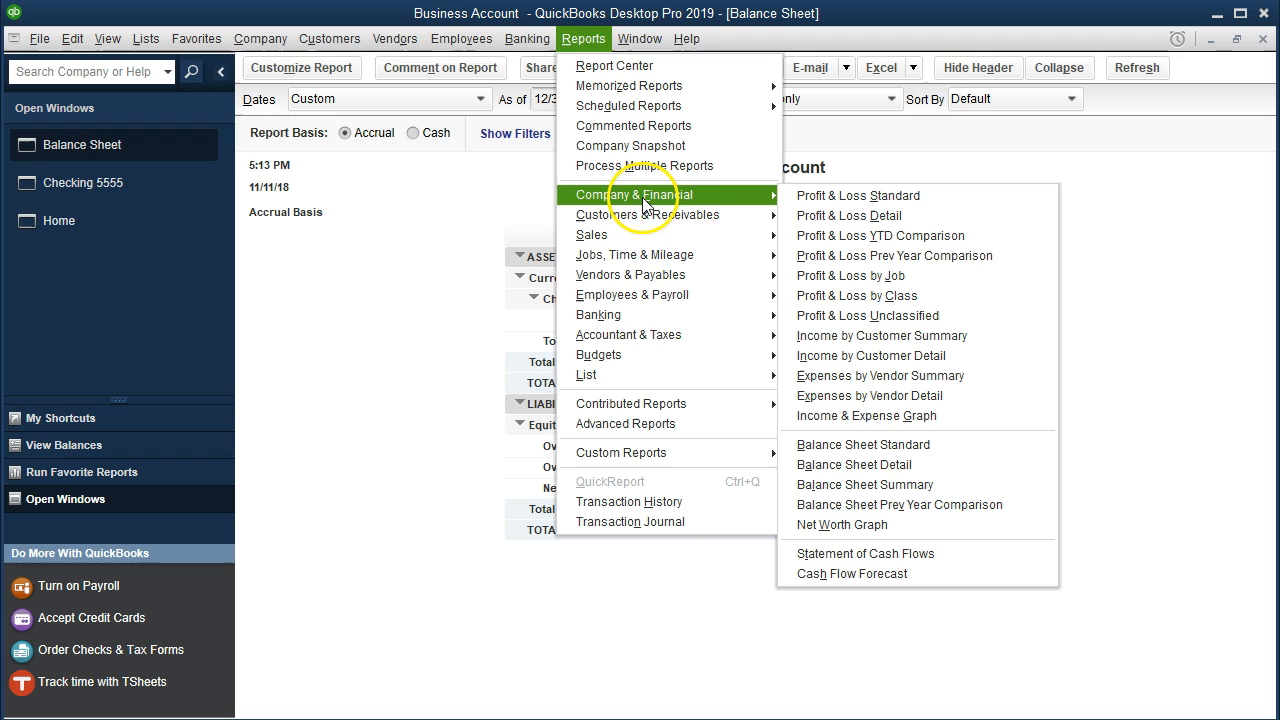
{"action": "left_click", "coordinate": [934, 201]}
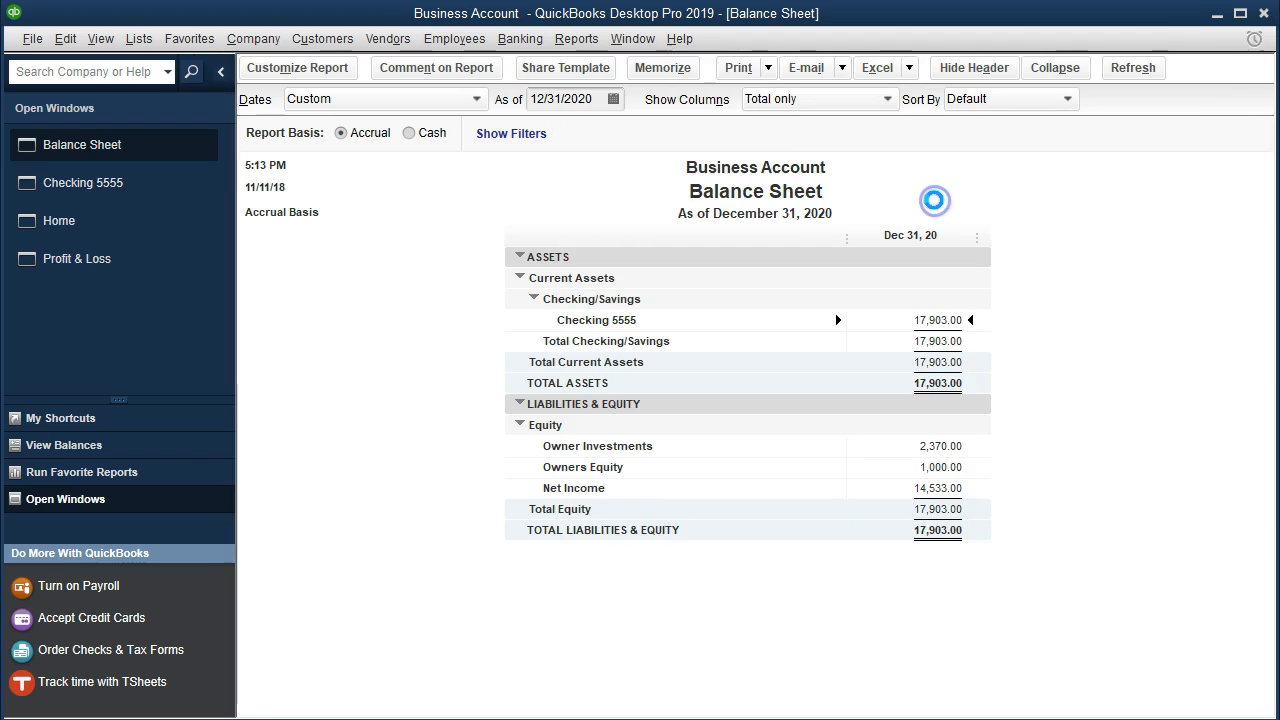
{"action": "type", "text": "01012020"}
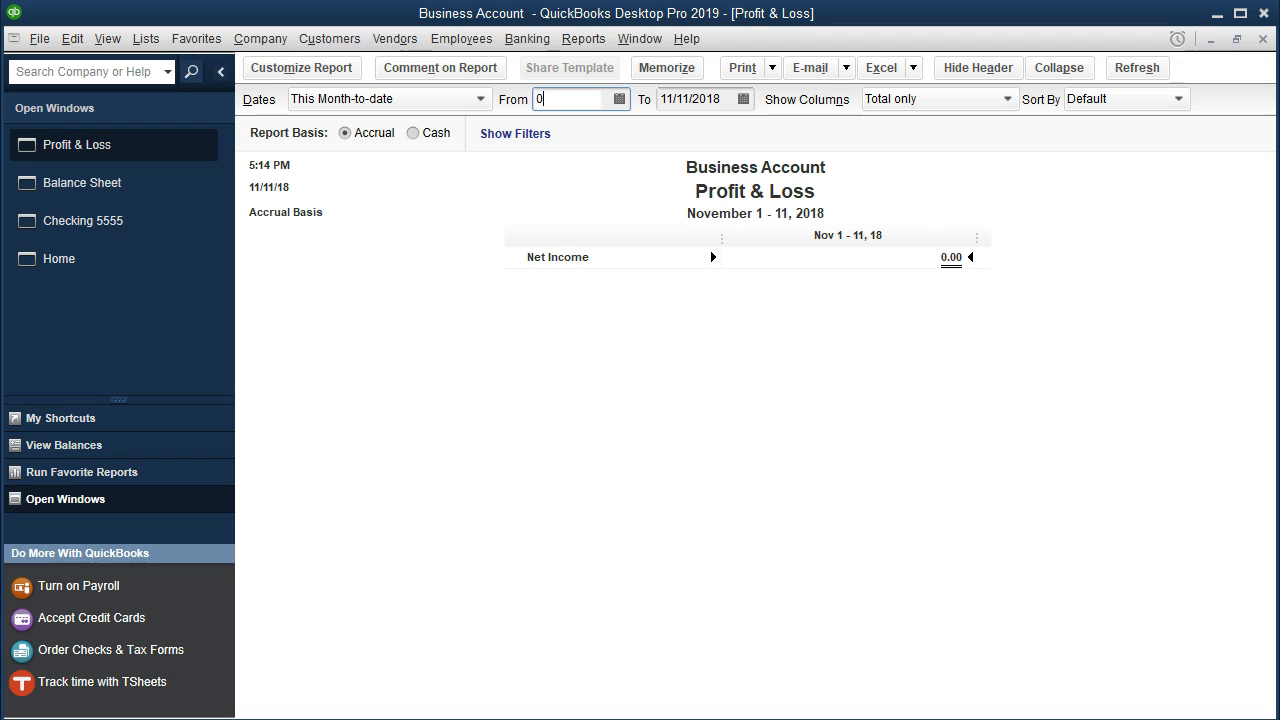
{"action": "key", "text": "Tab"}
{"action": "type", "text": "12312020"}
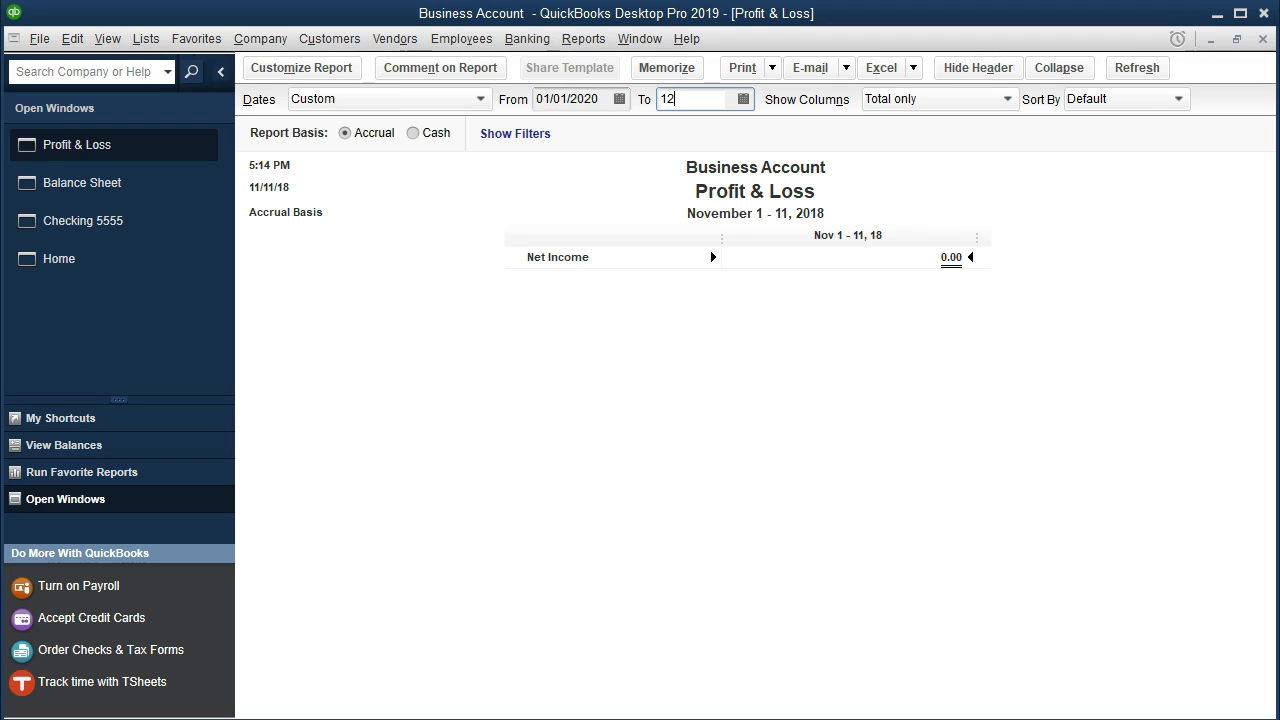
{"action": "key", "text": "Tab"}
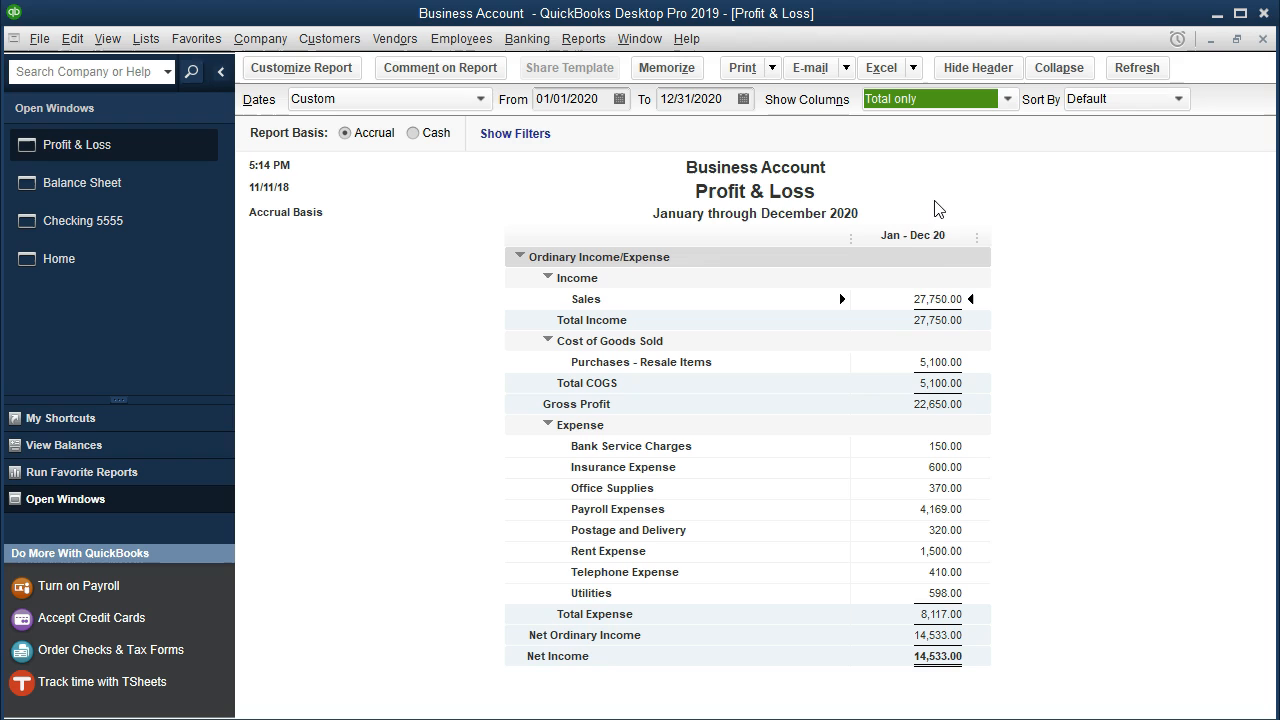
{"action": "double_click", "coordinate": [940, 299]}
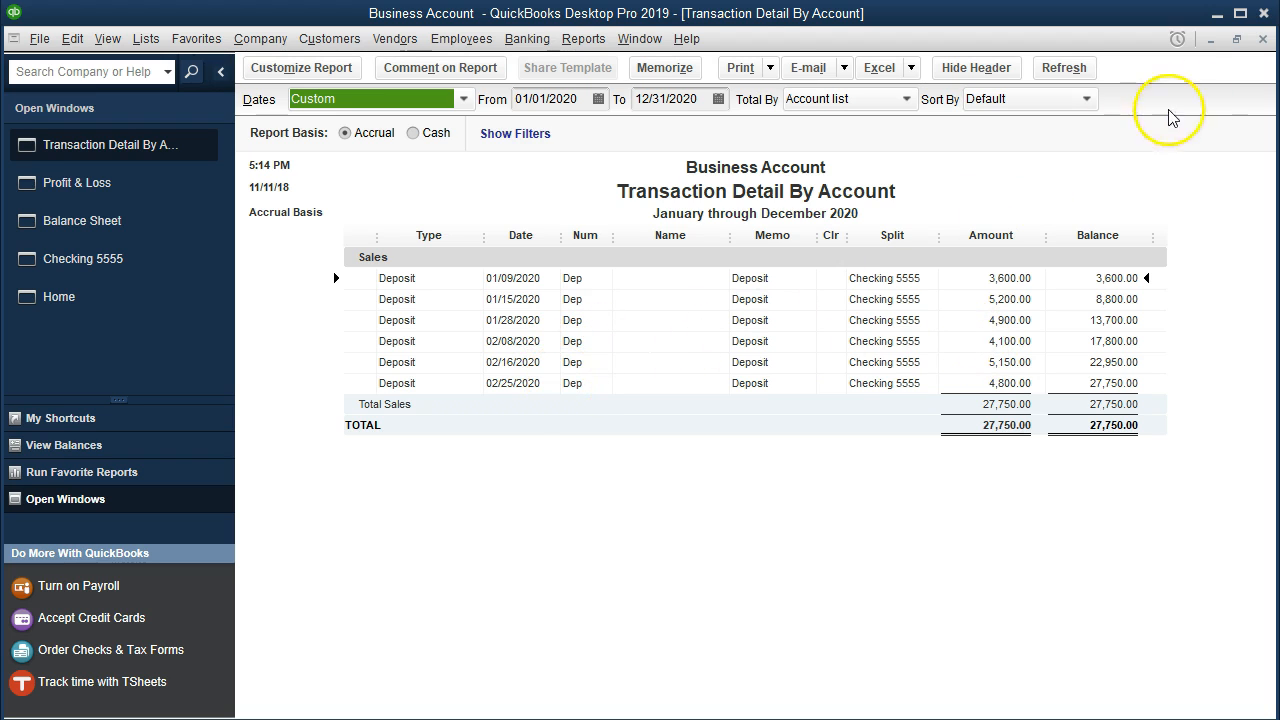
{"action": "left_click", "coordinate": [1262, 39]}
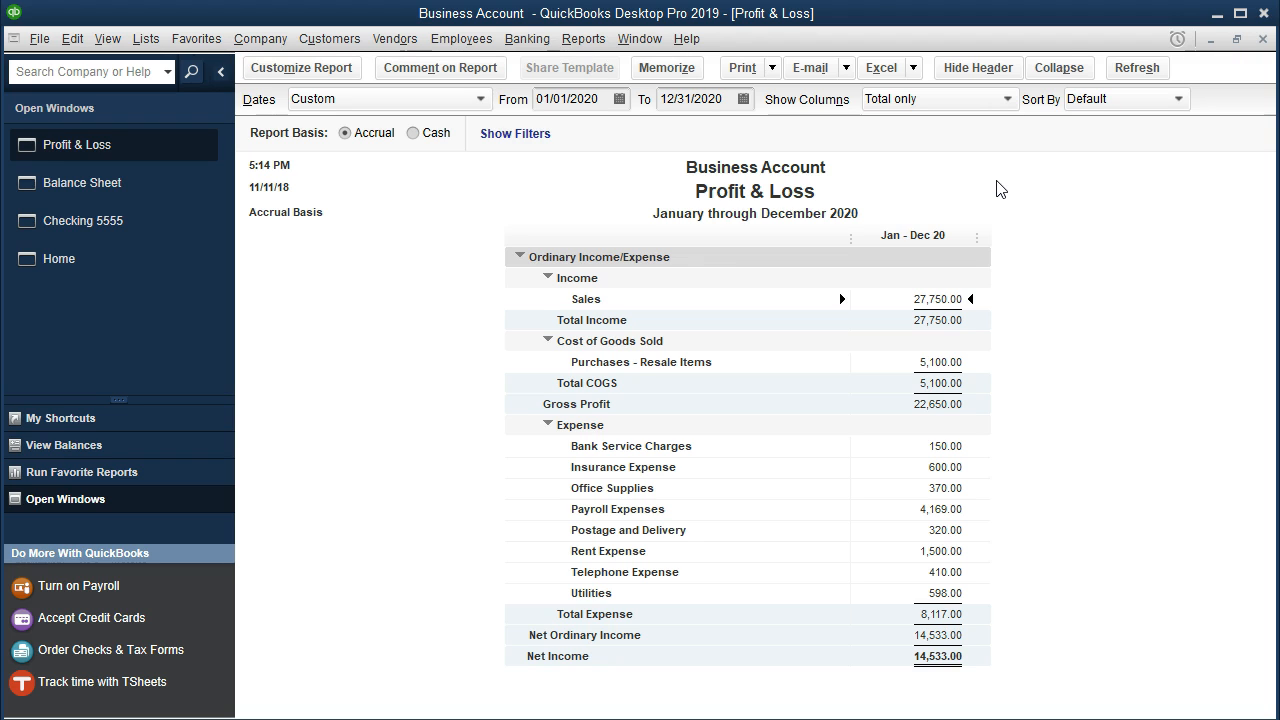
Step: Break the Profit & Loss report down by month and set its end date to 02/28/2020
{"action": "left_click", "coordinate": [1007, 99]}
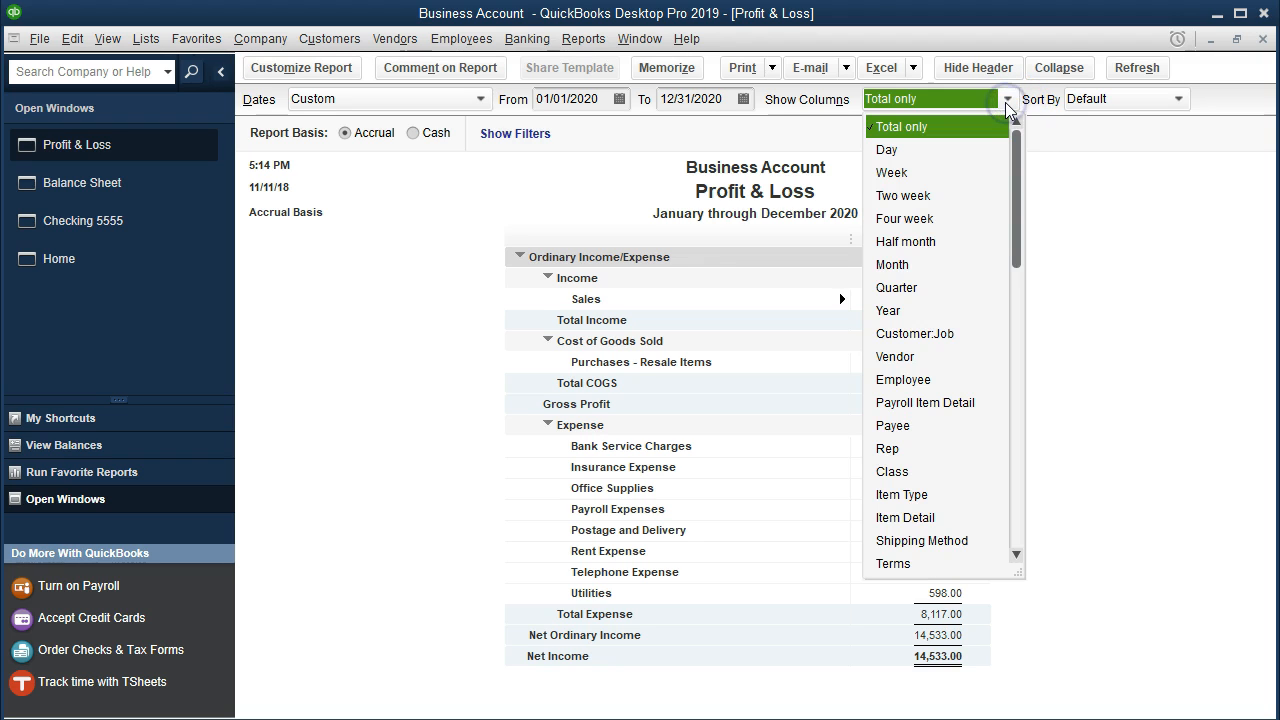
{"action": "left_click", "coordinate": [907, 264]}
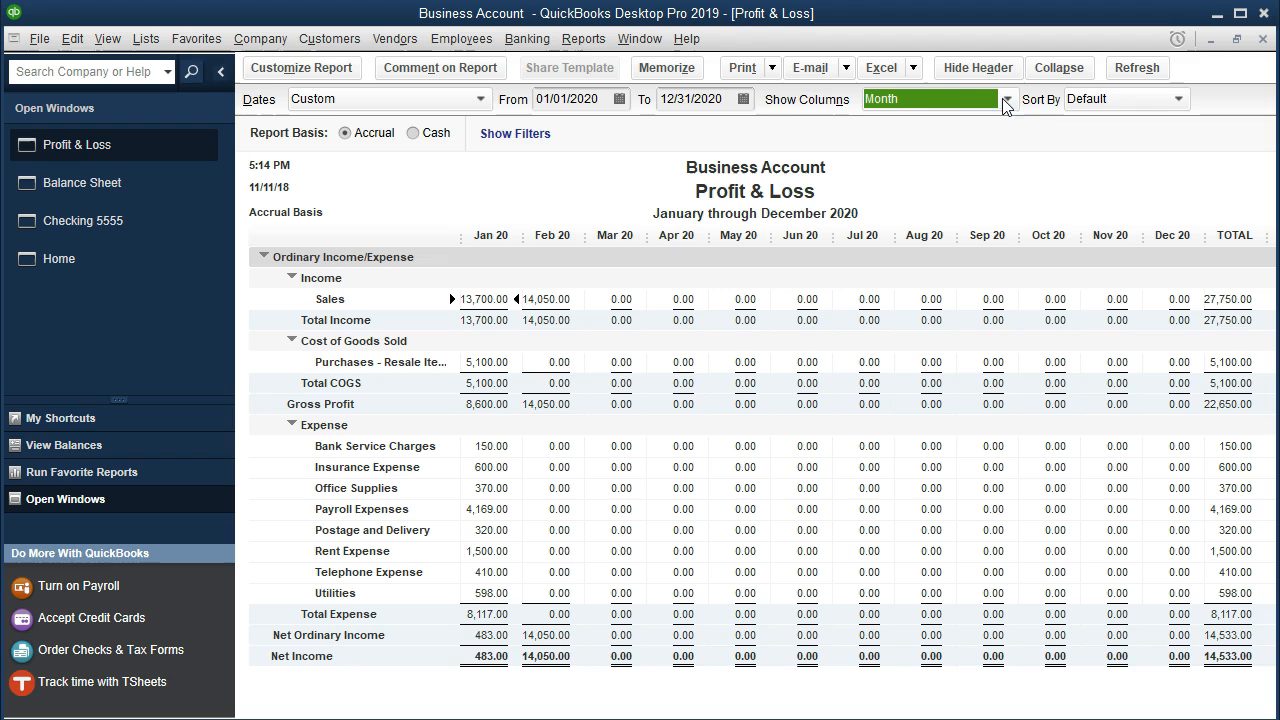
{"action": "left_click", "coordinate": [728, 103]}
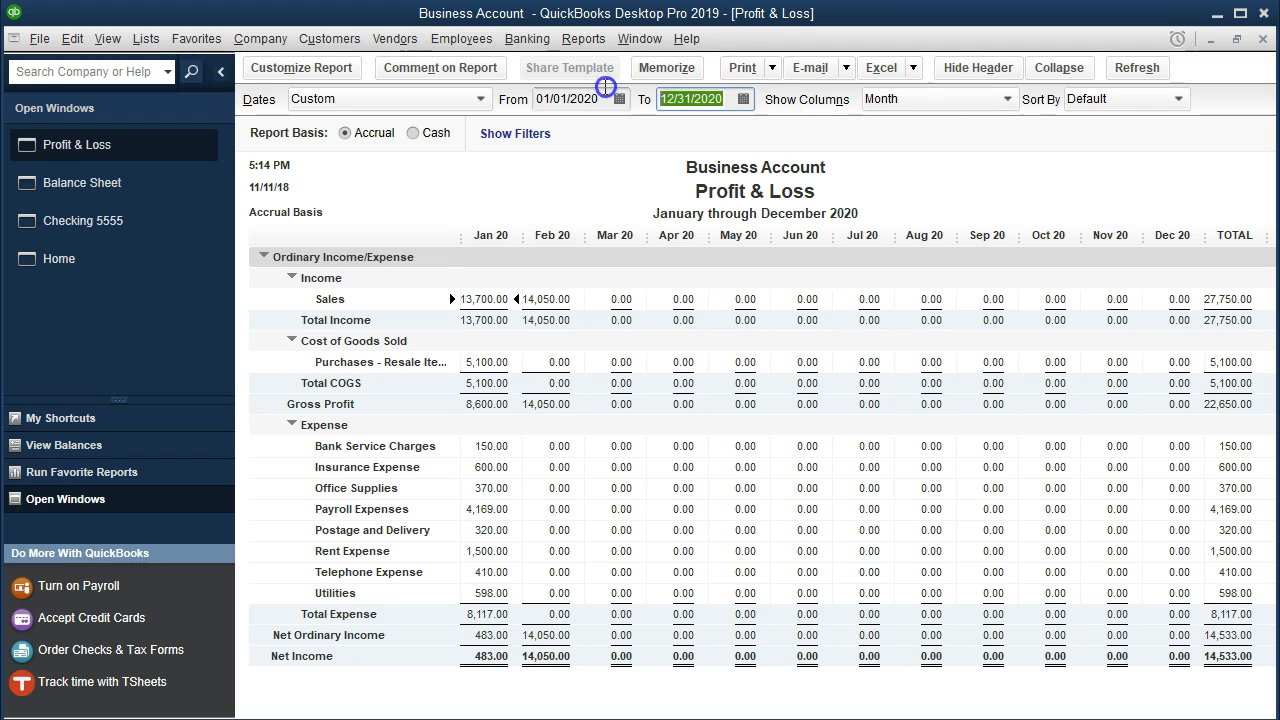
{"action": "type", "text": "02/"}
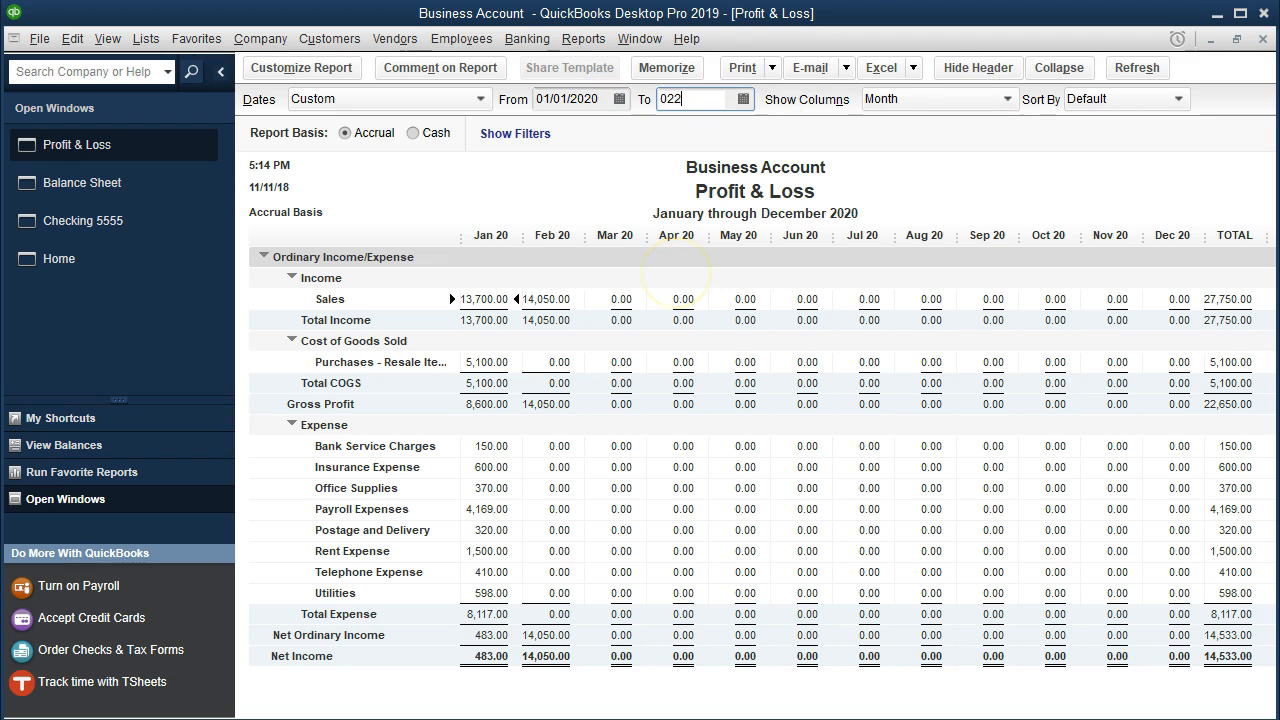
{"action": "type", "text": "28"}
{"action": "key", "text": "Tab"}
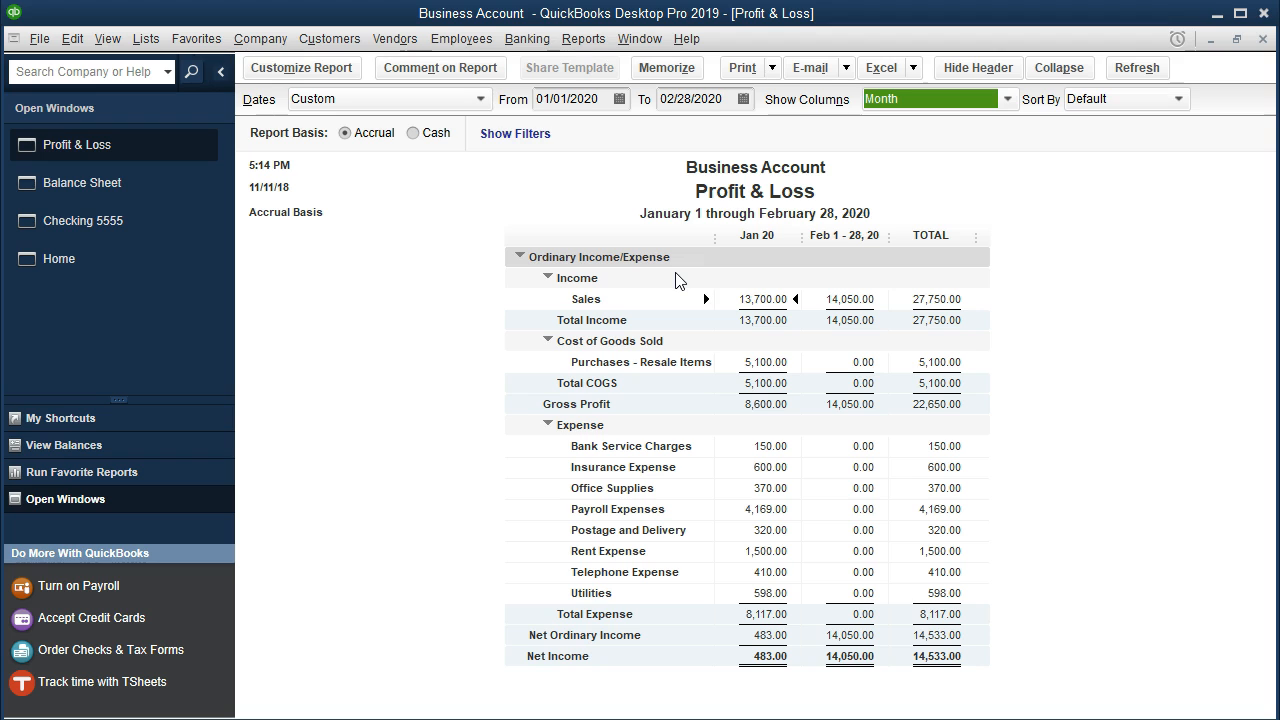
{"action": "left_click", "coordinate": [838, 301]}
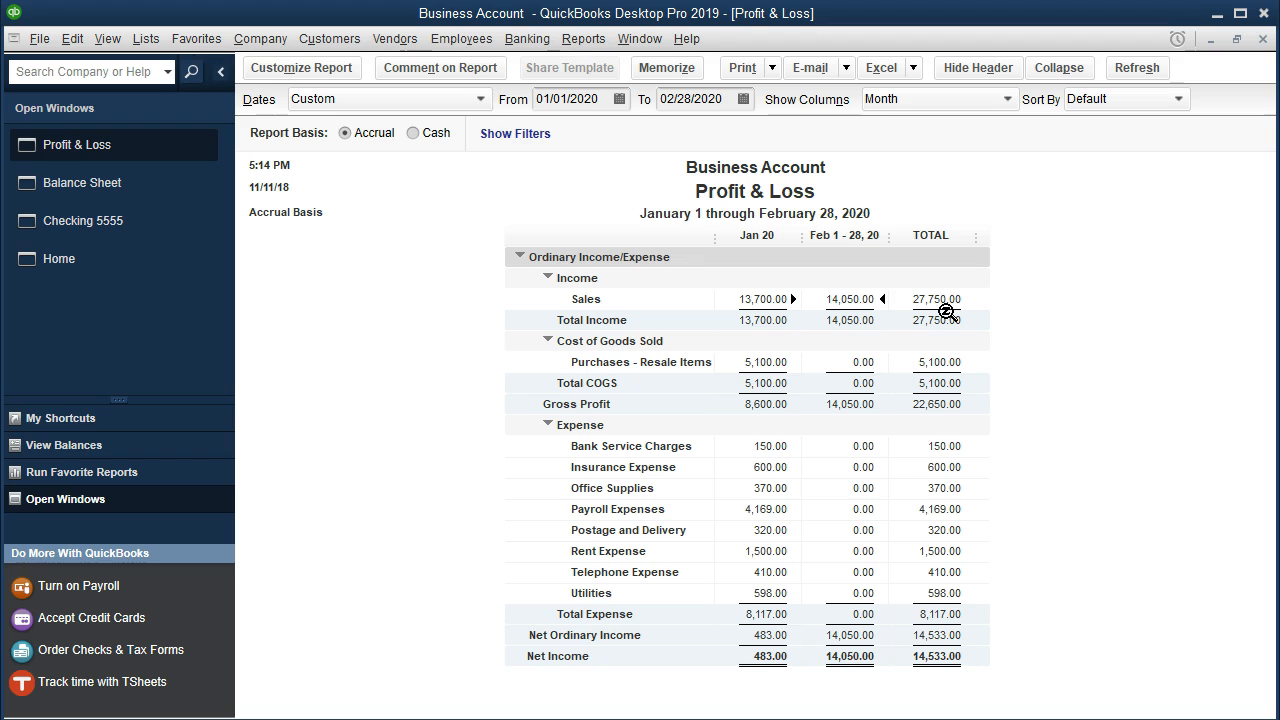
Step: Switch the Profit & Loss columns back to Total only and set the report's start date to 02/01/2020
{"action": "left_click", "coordinate": [1005, 100]}
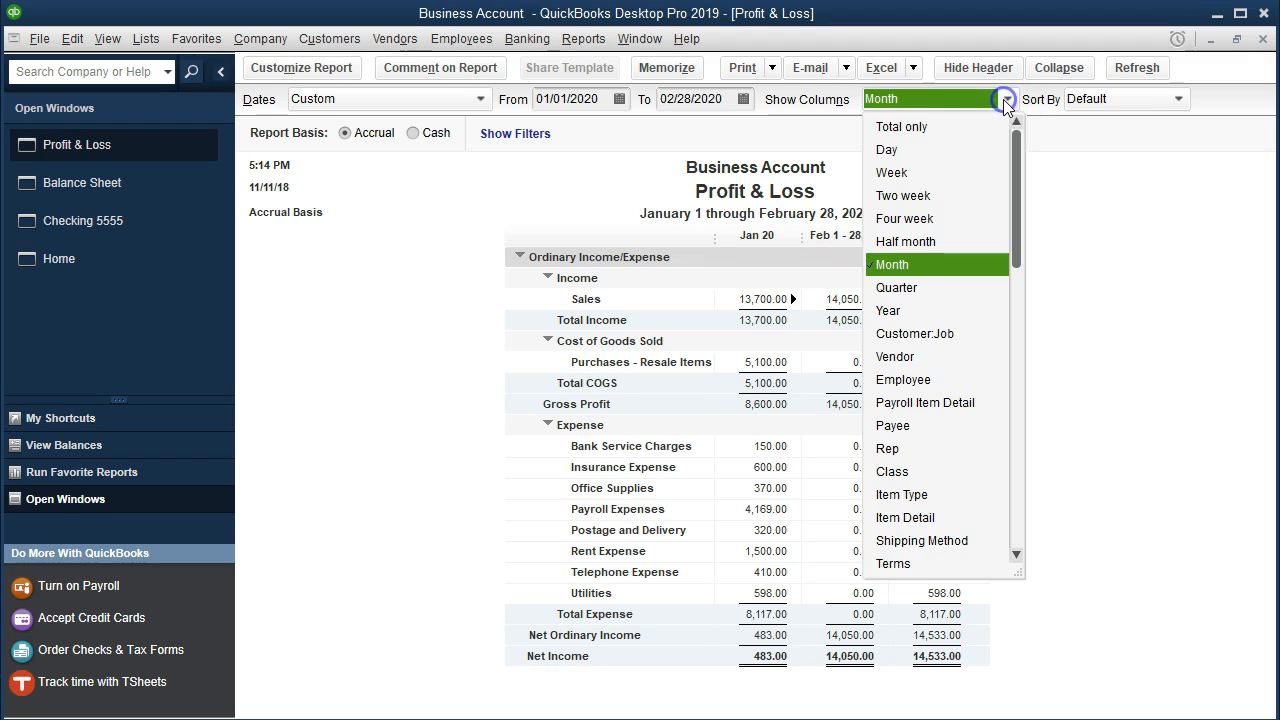
{"action": "left_click", "coordinate": [907, 127]}
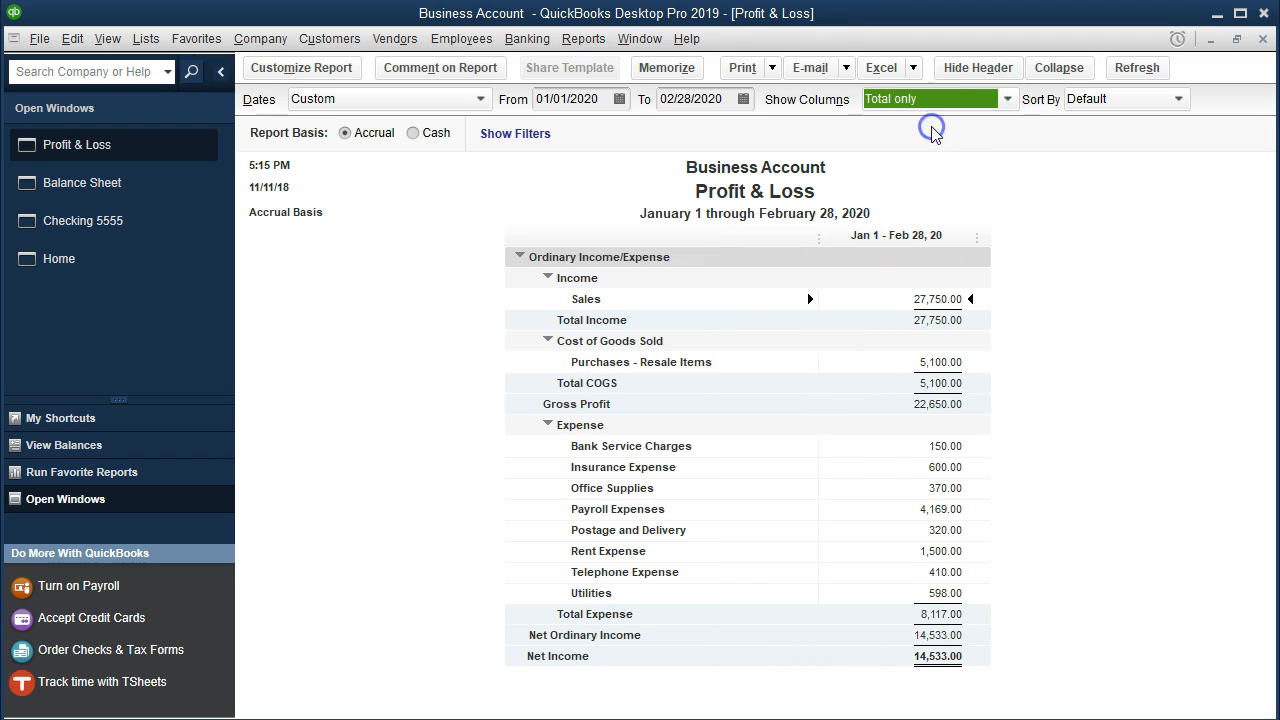
{"action": "left_click", "coordinate": [606, 100]}
{"action": "type", "text": "020"}
{"action": "key", "text": "Tab"}
{"action": "key", "text": "Tab"}
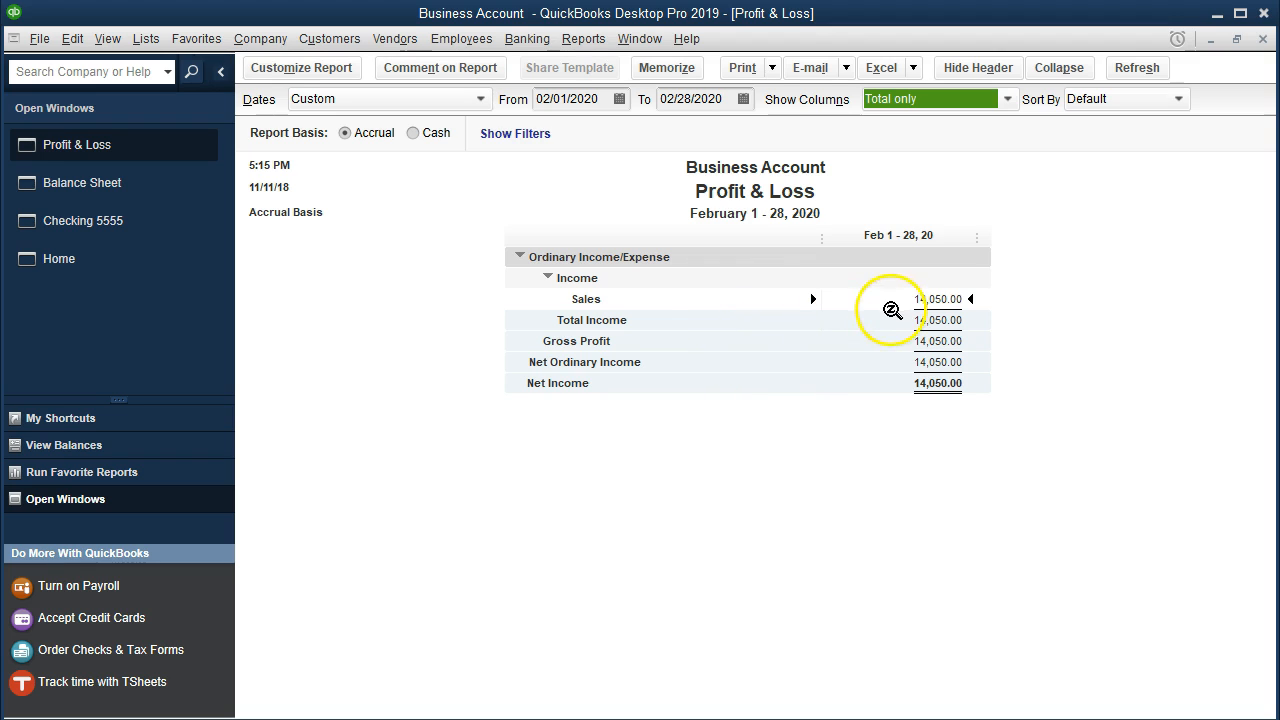
{"action": "left_click", "coordinate": [917, 299]}
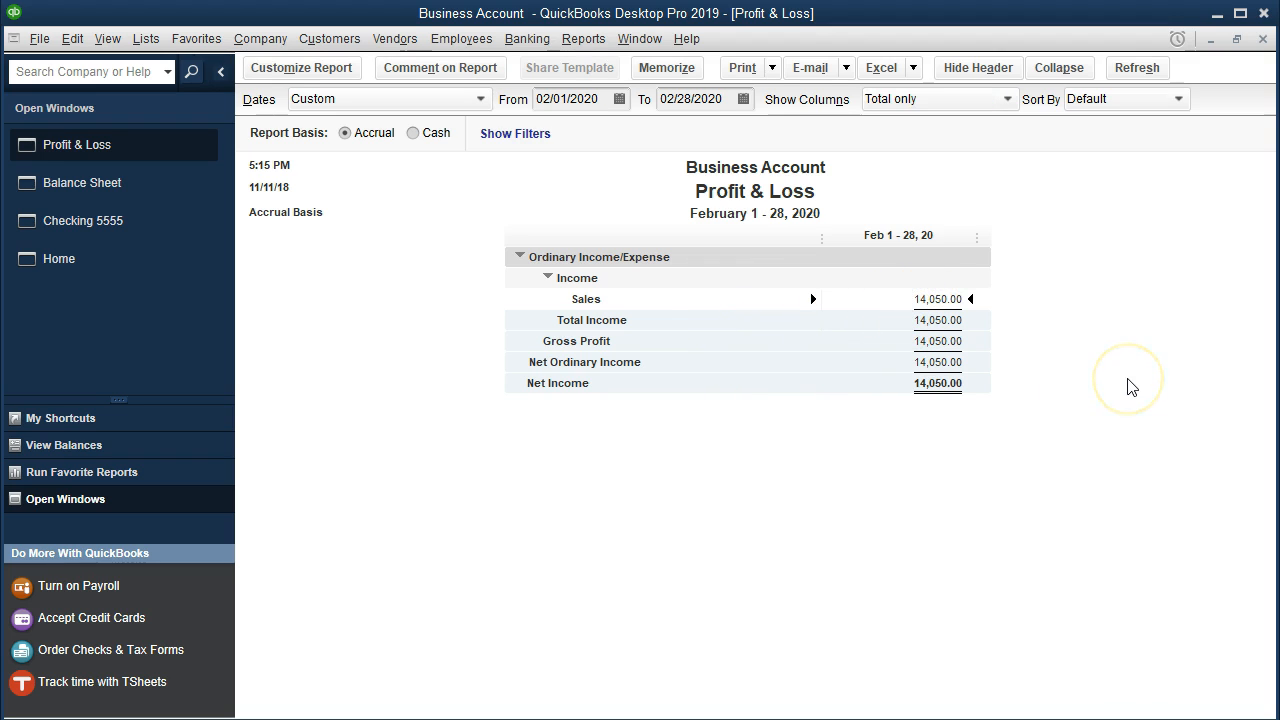